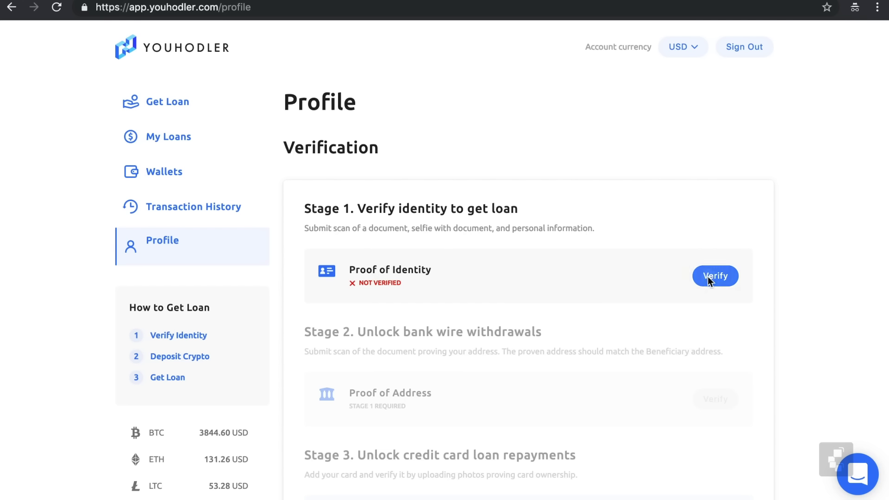
Start the Proof of Identity verification with Passport as the document type
{"action": "left_click", "coordinate": [707, 277]}
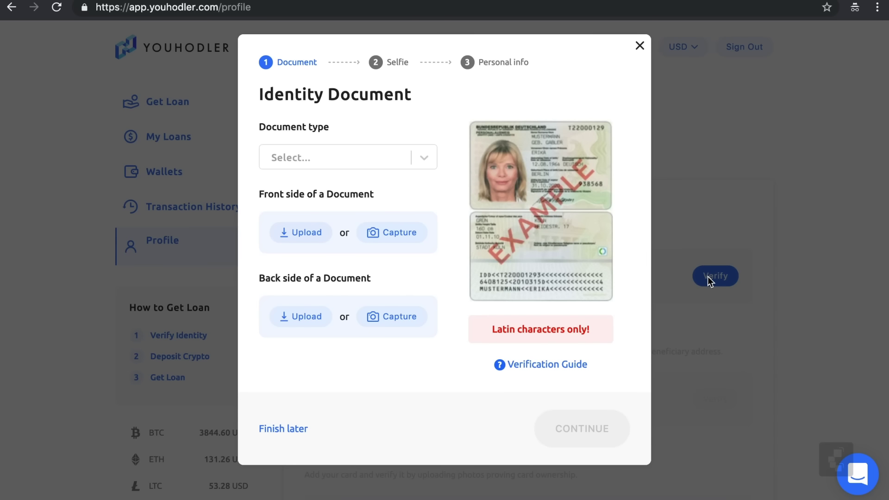
{"action": "left_click", "coordinate": [424, 158]}
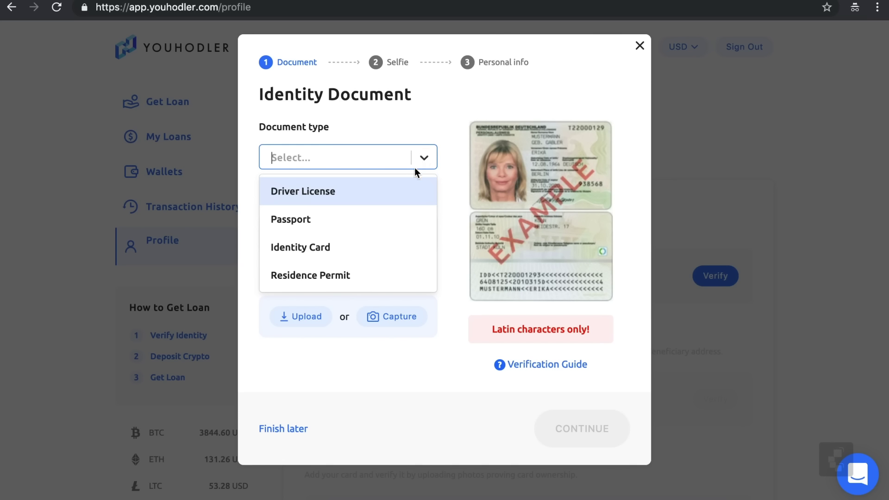
{"action": "left_click", "coordinate": [377, 227]}
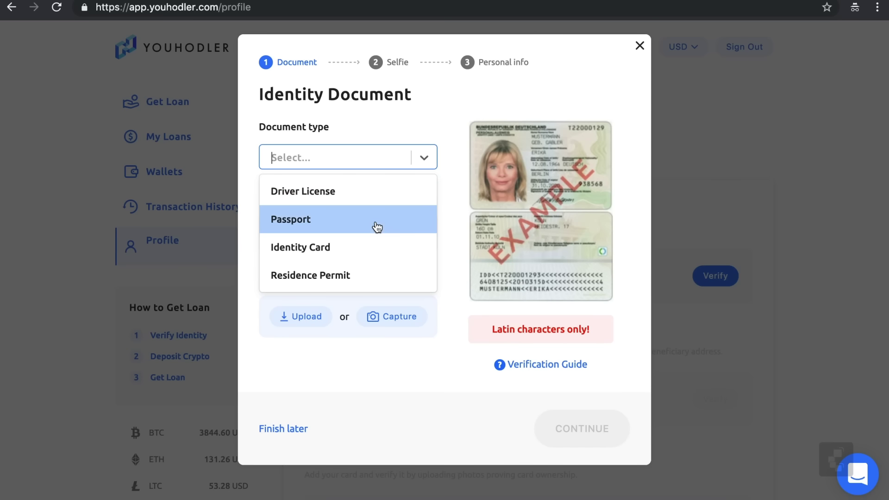
{"action": "left_click", "coordinate": [378, 226]}
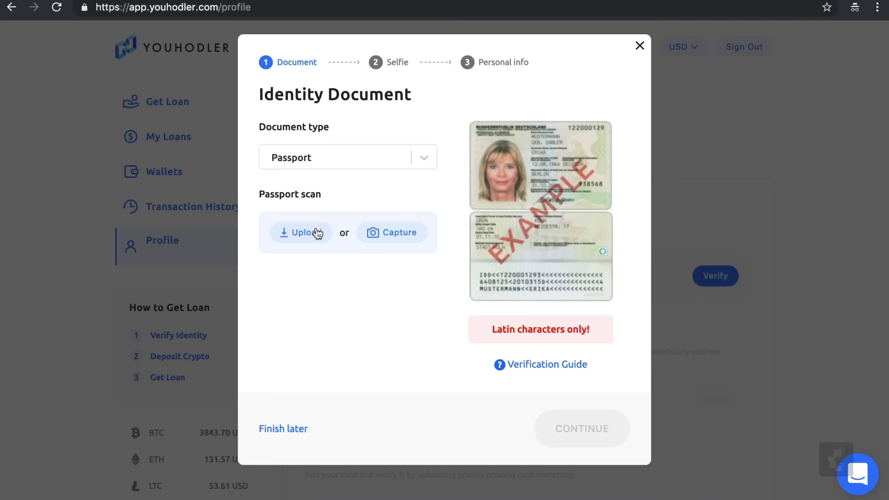
Upload the passport scan IMG_9313.JPG and continue to the selfie step
{"action": "left_click", "coordinate": [313, 232]}
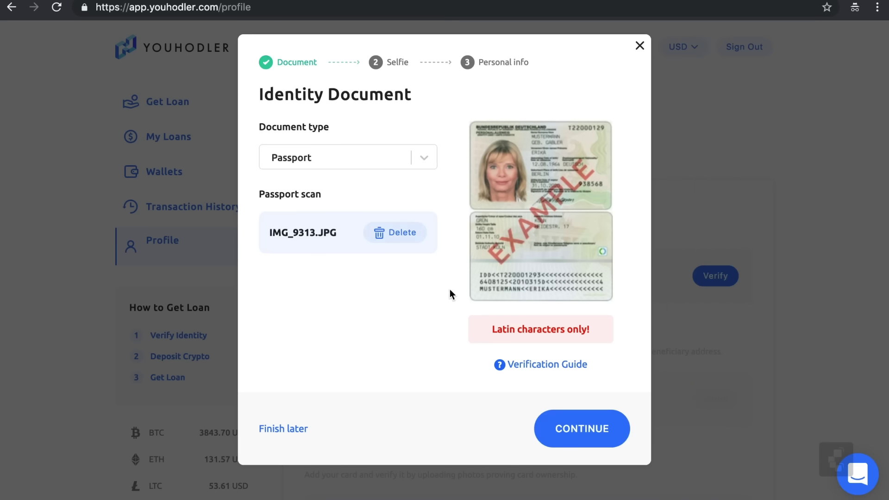
{"action": "left_click", "coordinate": [598, 430]}
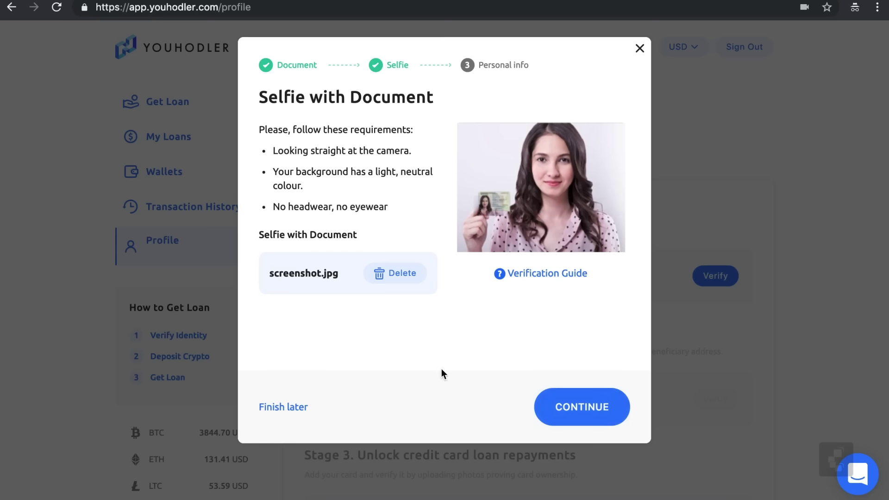
Enter the first and last name in Personal info and send the identity application
{"action": "left_click", "coordinate": [564, 410]}
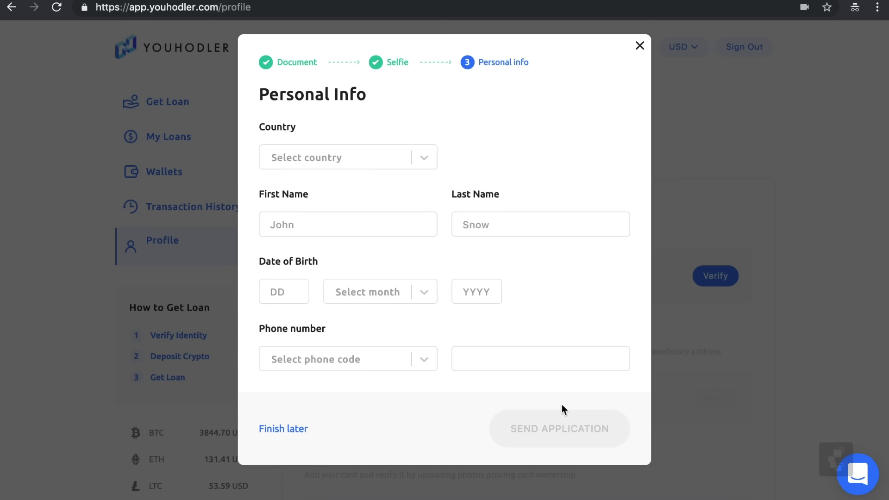
{"action": "left_click", "coordinate": [391, 223]}
{"action": "key", "text": "Tab"}
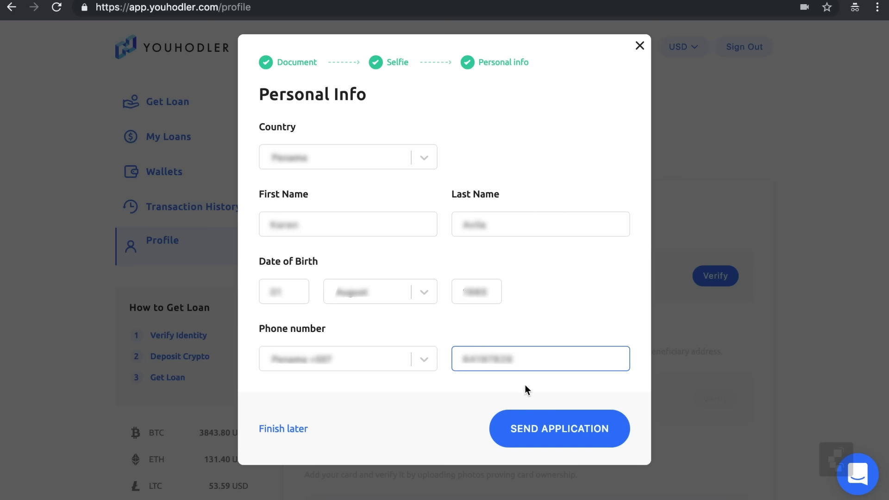
{"action": "left_click", "coordinate": [535, 434]}
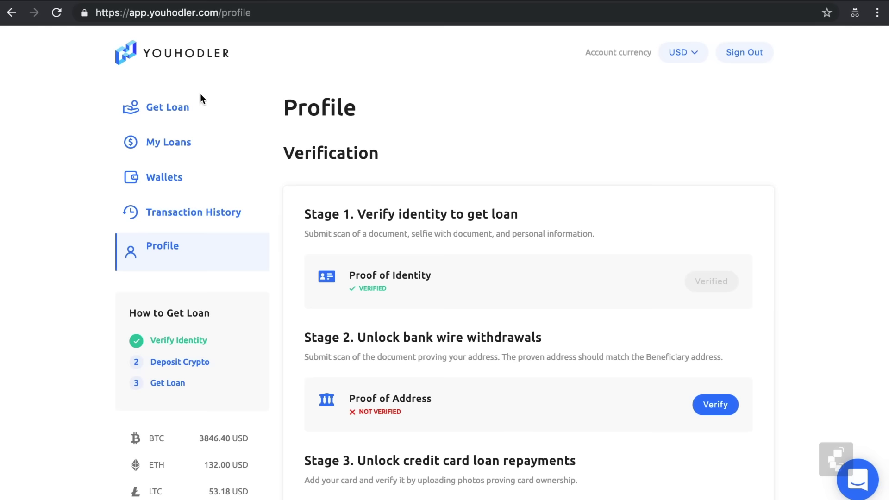
Browse the Wallets page's Borrowed Funds and Your Crypto lists, then open Get Loan
{"action": "left_click", "coordinate": [175, 183]}
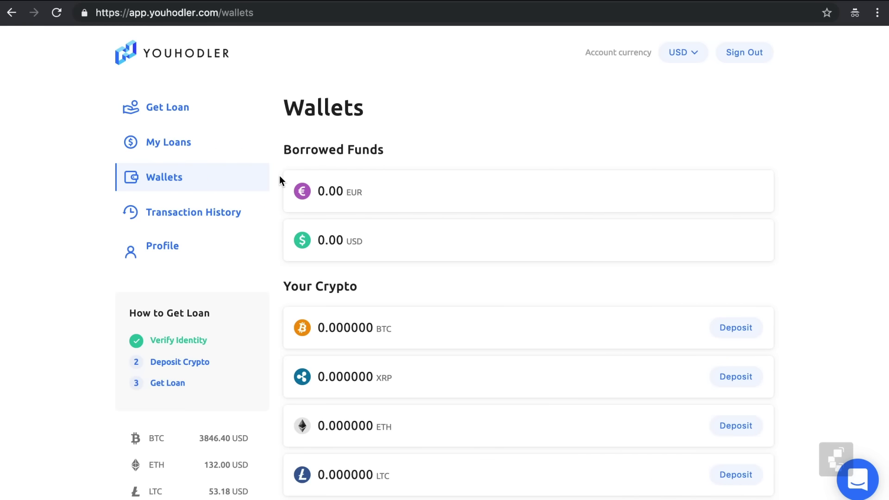
{"action": "scroll", "coordinate": [280, 180], "scroll_direction": "down", "scroll_amount": 3}
{"action": "scroll", "coordinate": [281, 180], "scroll_direction": "down", "scroll_amount": 1}
{"action": "scroll", "coordinate": [281, 179], "scroll_direction": "down", "scroll_amount": 5}
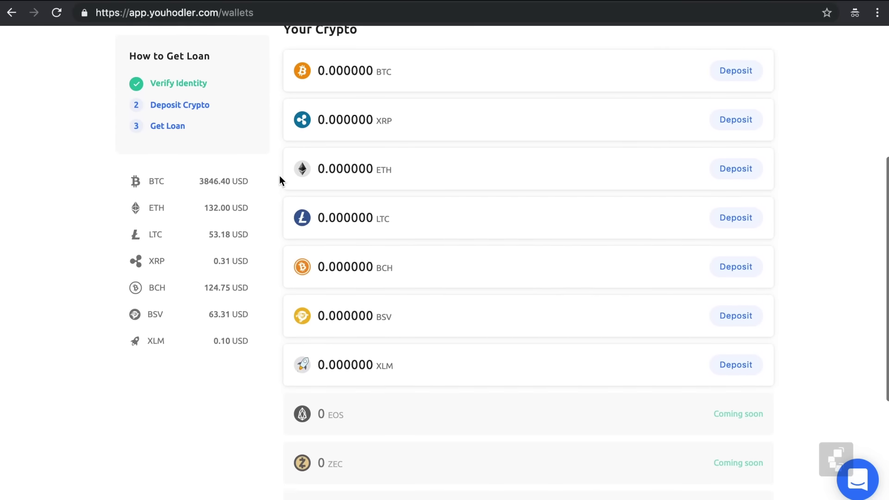
{"action": "scroll", "coordinate": [280, 179], "scroll_direction": "down", "scroll_amount": 1}
{"action": "scroll", "coordinate": [280, 179], "scroll_direction": "down", "scroll_amount": 2}
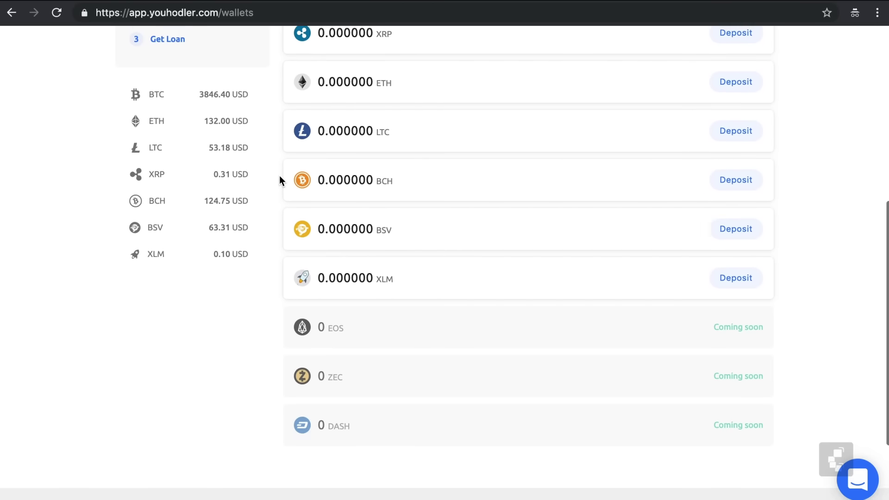
{"action": "scroll", "coordinate": [280, 180], "scroll_direction": "down", "scroll_amount": 1}
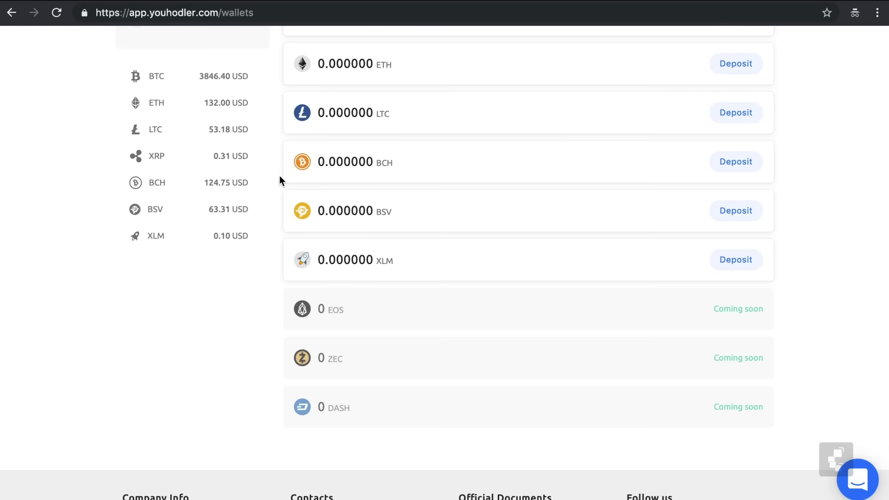
{"action": "scroll", "coordinate": [280, 179], "scroll_direction": "up", "scroll_amount": 3}
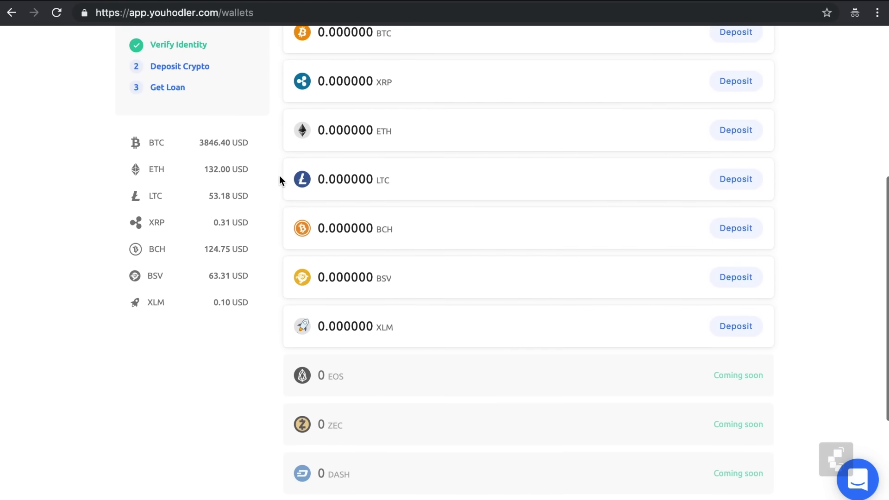
{"action": "scroll", "coordinate": [279, 180], "scroll_direction": "up", "scroll_amount": 5}
{"action": "scroll", "coordinate": [280, 176], "scroll_direction": "up", "scroll_amount": 4}
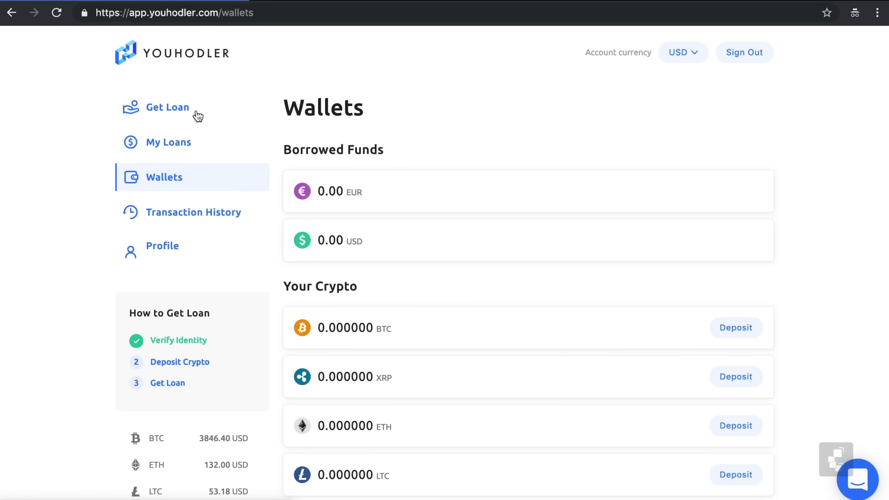
{"action": "left_click", "coordinate": [197, 116]}
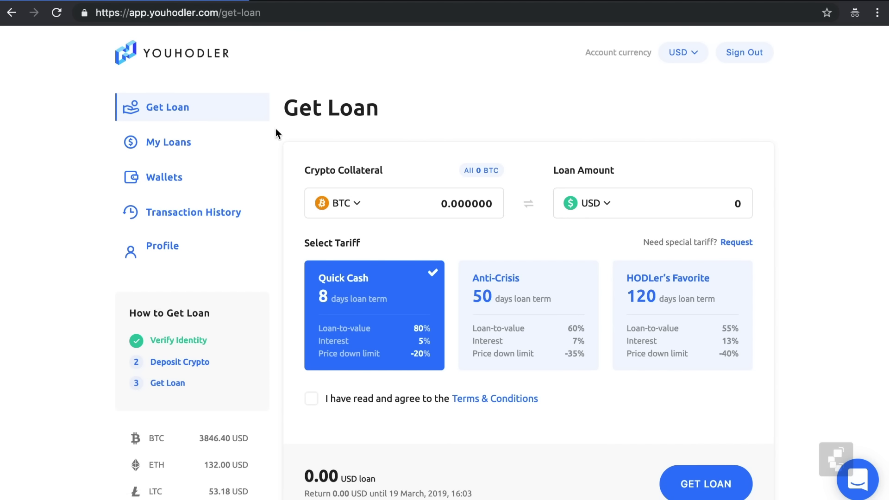
Try the 50-day Anti-Crisis tariff, then settle on the 120-day HODLer's Favorite tariff
{"action": "scroll", "coordinate": [276, 129], "scroll_direction": "down", "scroll_amount": 1}
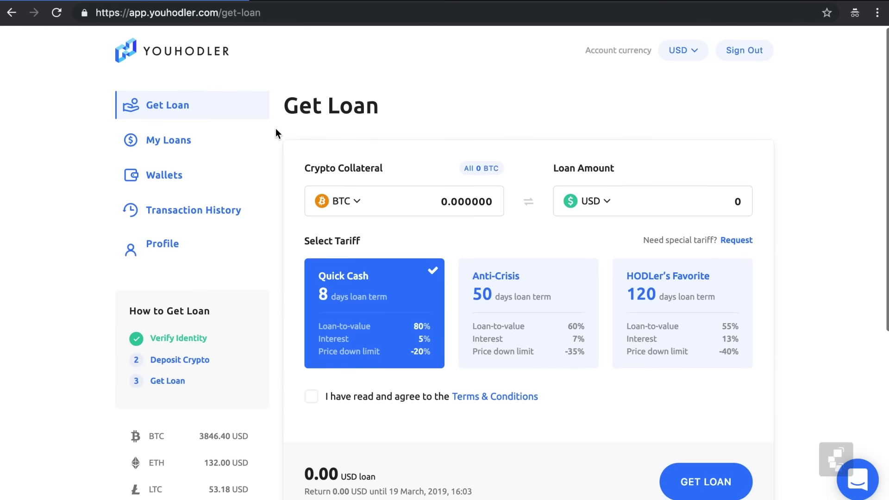
{"action": "scroll", "coordinate": [276, 129], "scroll_direction": "down", "scroll_amount": 1}
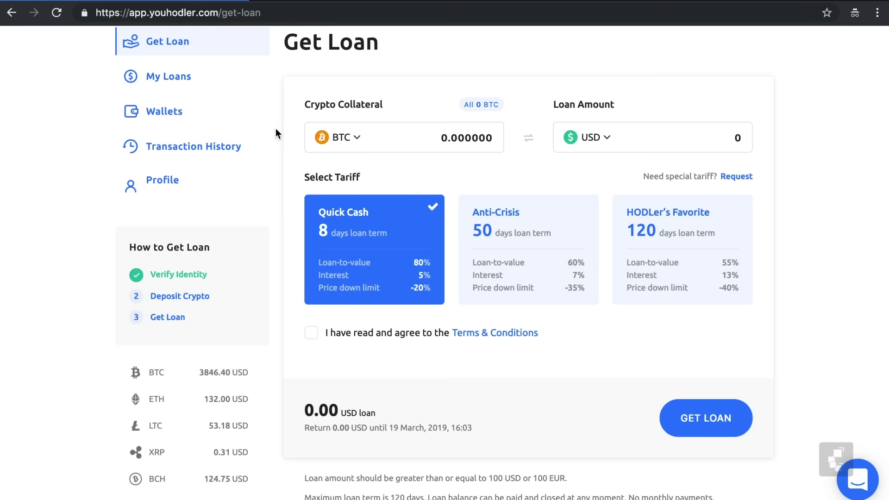
{"action": "left_click", "coordinate": [520, 218]}
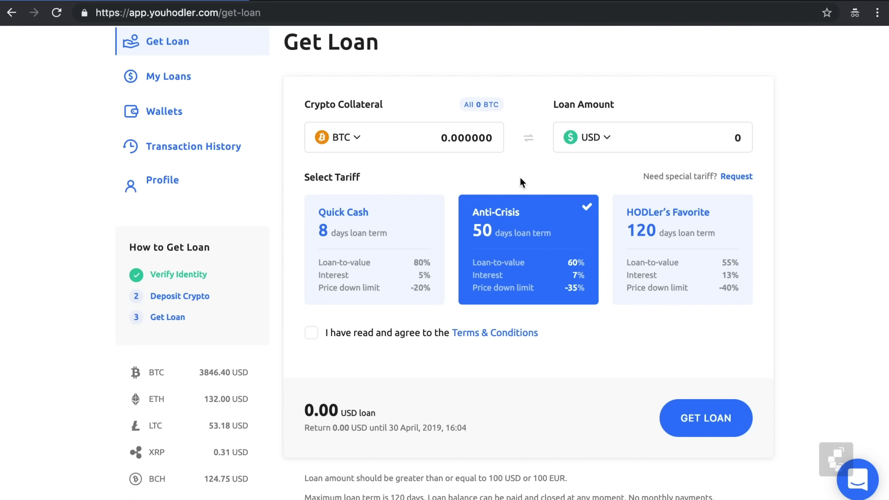
{"action": "left_click", "coordinate": [626, 214]}
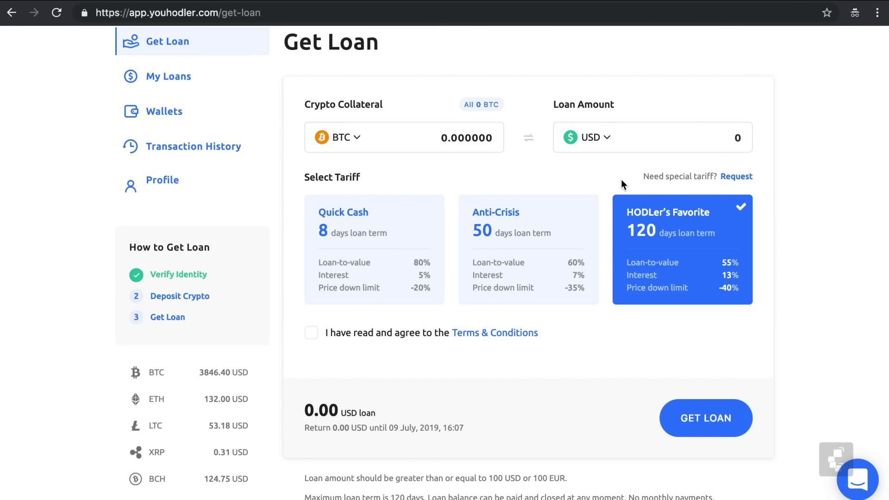
Select the current 0 USD loan amount under the HODLer's Favorite tariff for replacement
{"action": "double_click", "coordinate": [728, 143]}
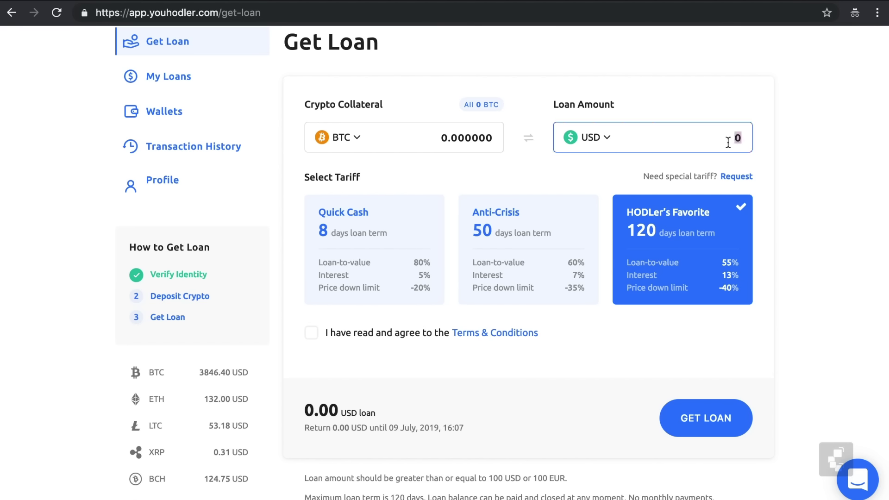
Enter a 100 USD loan amount and switch the tariff to 8-day Quick Cash
{"action": "type", "text": "100"}
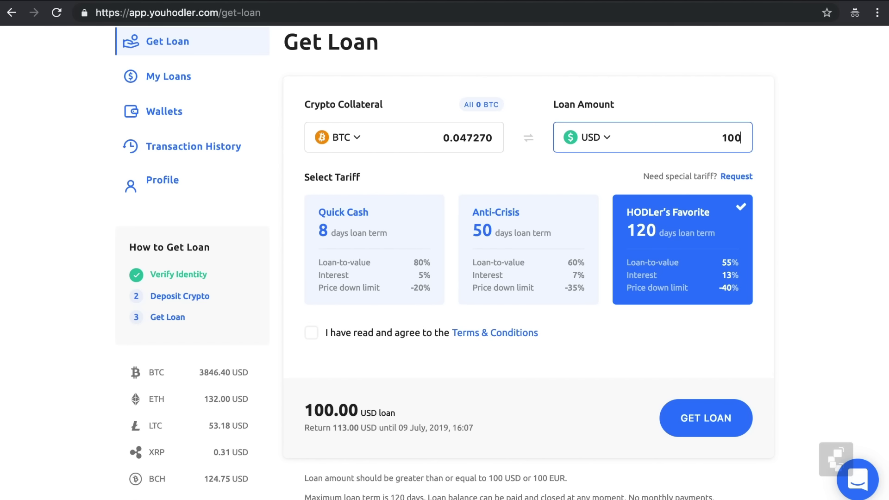
{"action": "left_click", "coordinate": [608, 176]}
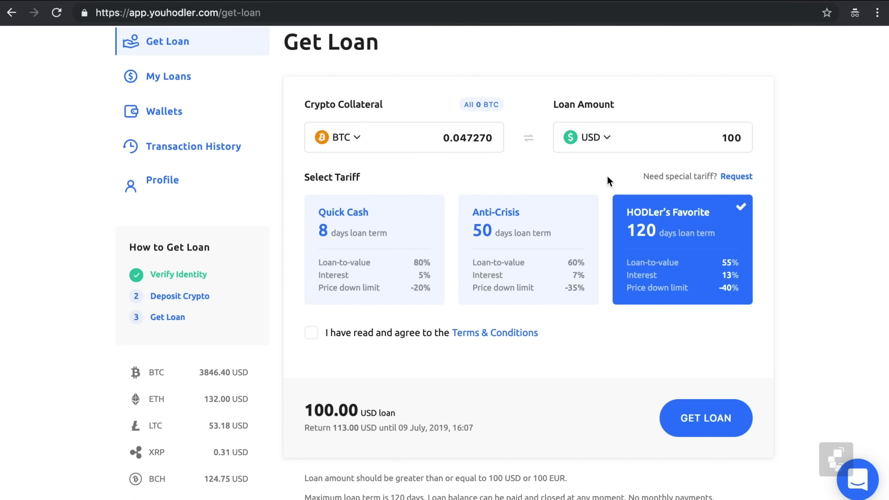
{"action": "left_click", "coordinate": [574, 205]}
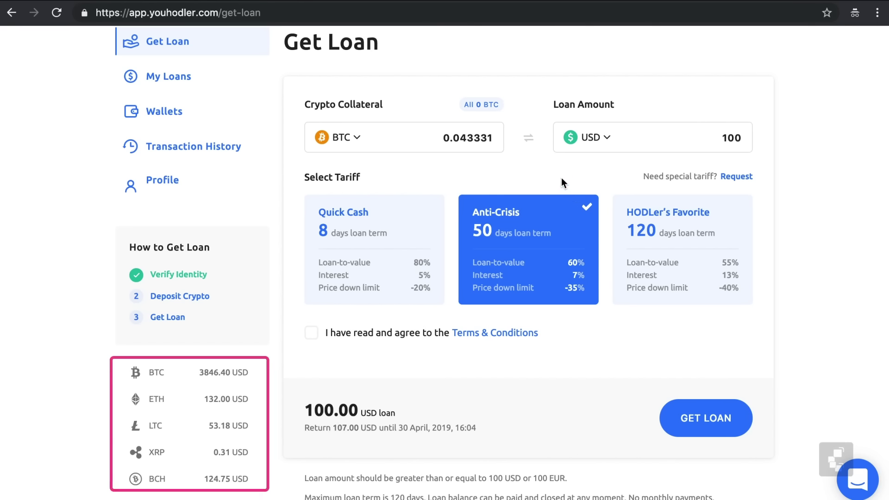
{"action": "left_click", "coordinate": [439, 205]}
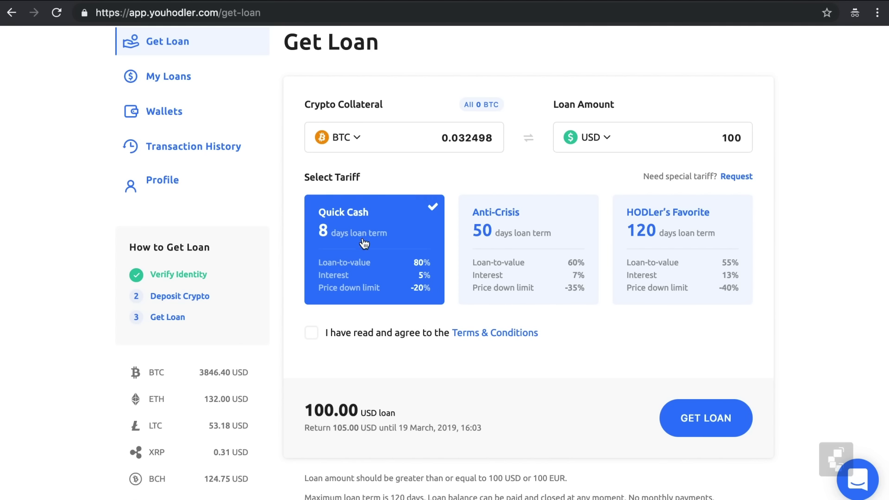
Accept the Terms & Conditions, request the loan, and copy the 0.032498 BTC collateral amount
{"action": "left_click", "coordinate": [312, 335]}
{"action": "left_click", "coordinate": [681, 412]}
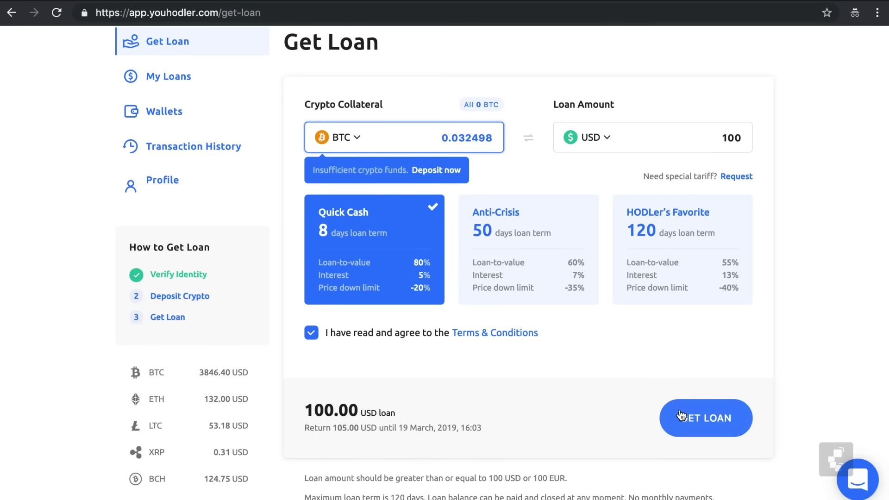
{"action": "double_click", "coordinate": [455, 135]}
{"action": "key", "text": "ctrl+c"}
Set up a 0.032498 BTC Bitcoin deposit, copying the deposit address and viewing its QR code
{"action": "left_click", "coordinate": [447, 171]}
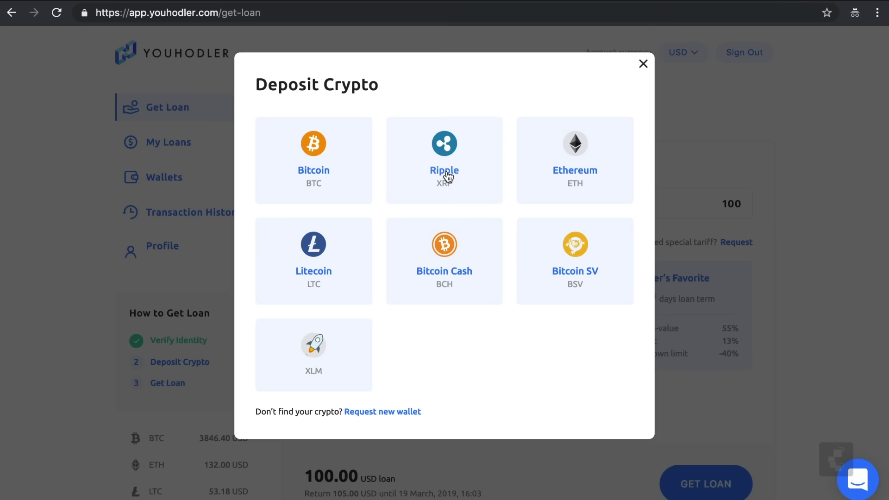
{"action": "left_click", "coordinate": [340, 163]}
{"action": "double_click", "coordinate": [373, 169]}
{"action": "key", "text": "ctrl+v"}
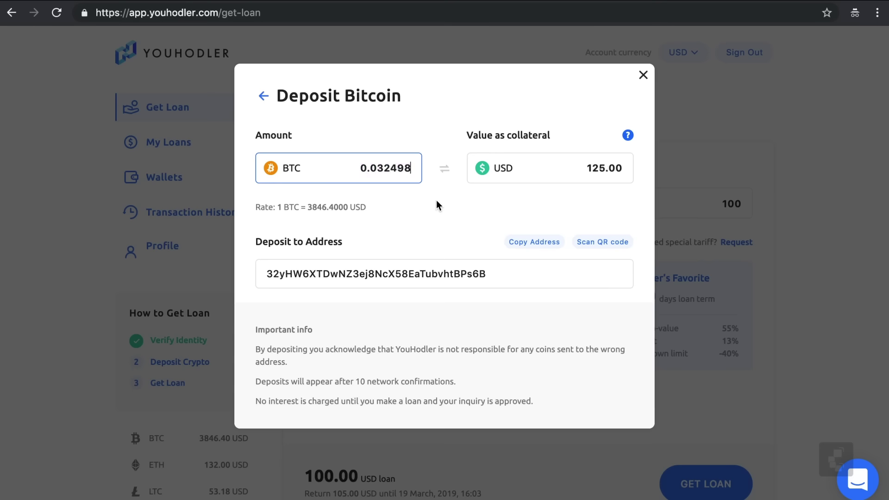
{"action": "left_click", "coordinate": [541, 242]}
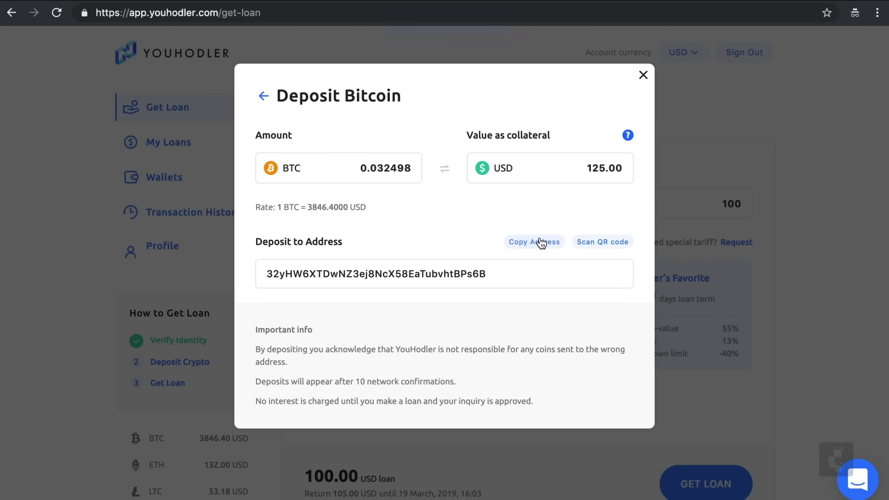
{"action": "left_click", "coordinate": [587, 242]}
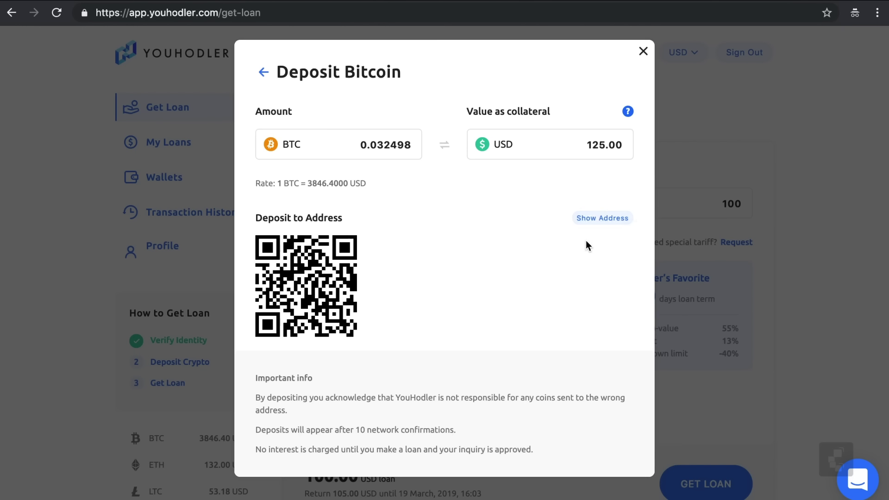
{"action": "left_click", "coordinate": [589, 224]}
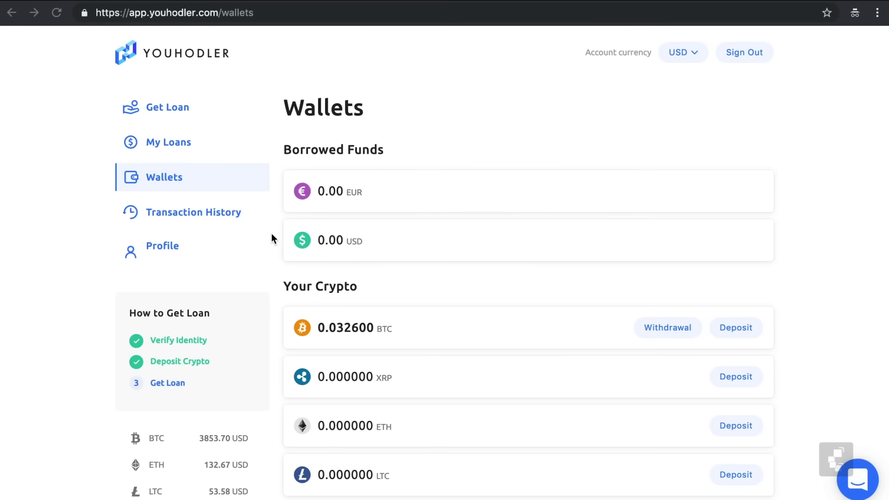
Submit a 100 USD loan request on Get Loan with Terms & Conditions accepted
{"action": "left_click", "coordinate": [181, 106]}
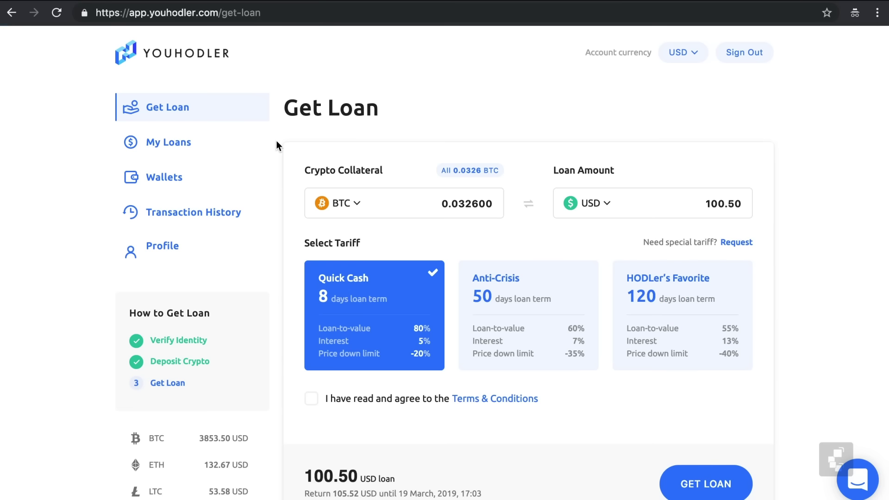
{"action": "double_click", "coordinate": [729, 204]}
{"action": "type", "text": "100"}
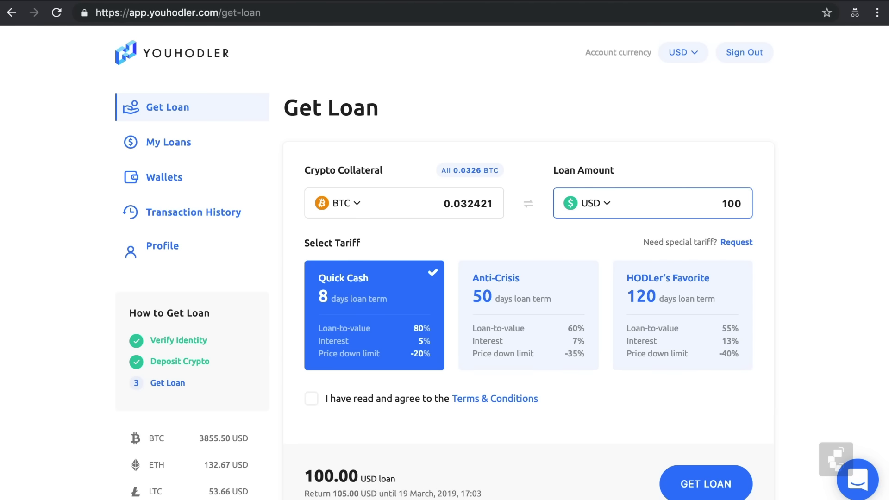
{"action": "scroll", "coordinate": [805, 241], "scroll_direction": "down", "scroll_amount": 1}
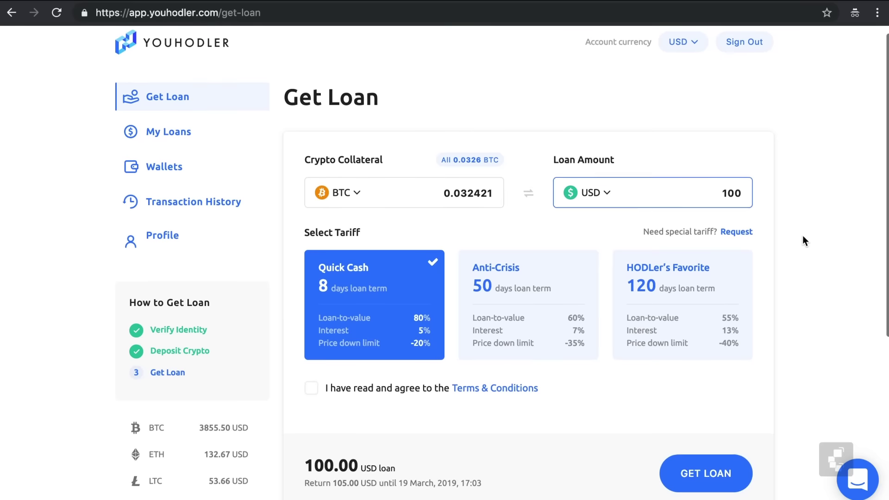
{"action": "left_click", "coordinate": [312, 389]}
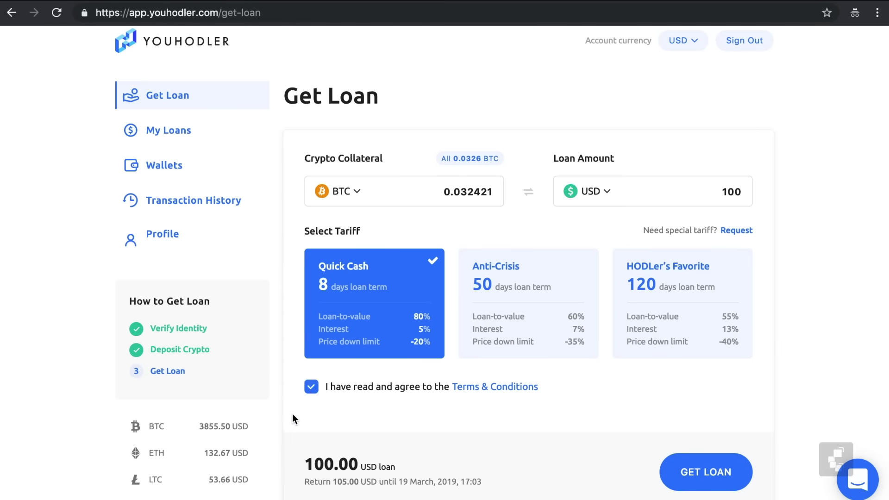
{"action": "scroll", "coordinate": [292, 414], "scroll_direction": "down", "scroll_amount": 2}
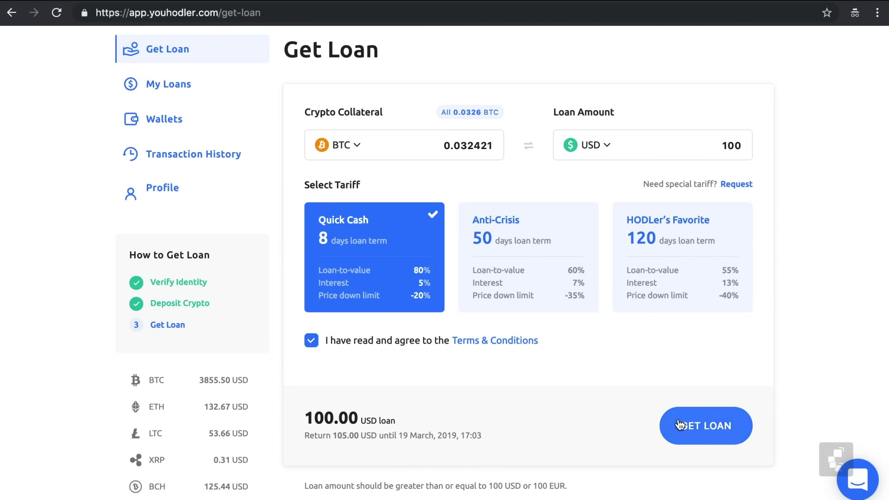
{"action": "left_click", "coordinate": [680, 424]}
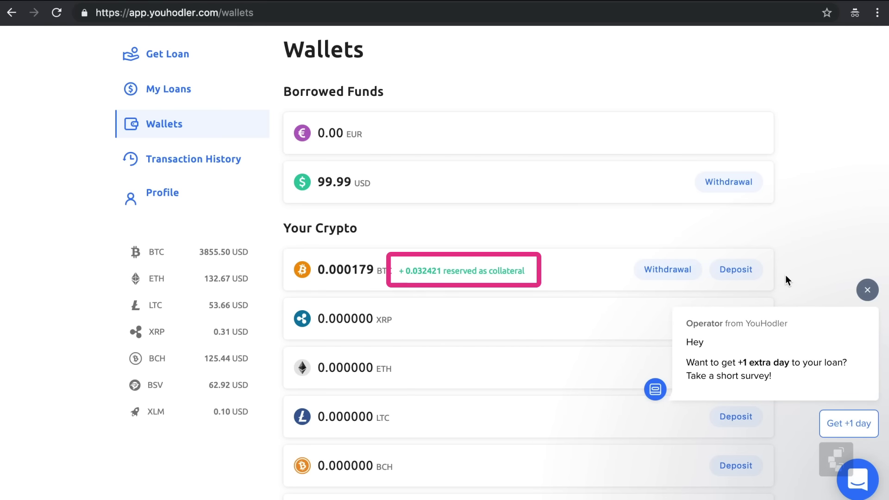
Dismiss the chat popup, expand the loan's detailed view, then start a USD withdrawal from Wallets
{"action": "left_click", "coordinate": [867, 290]}
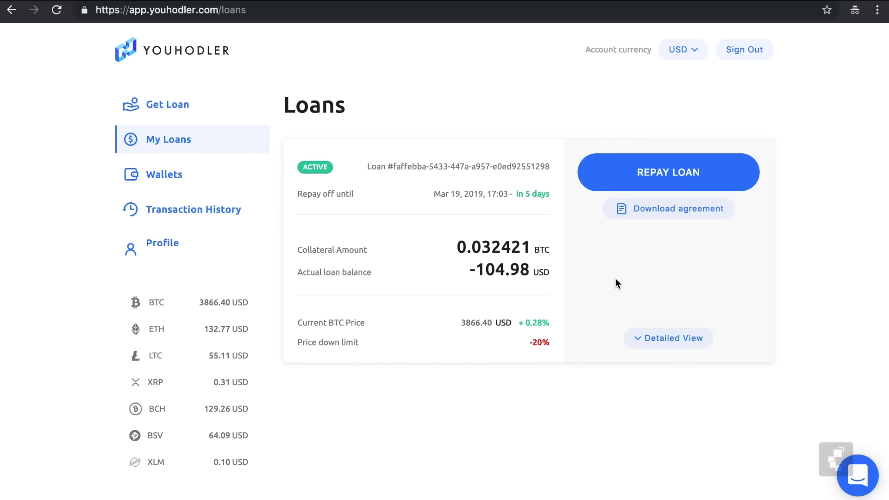
{"action": "left_click", "coordinate": [646, 339]}
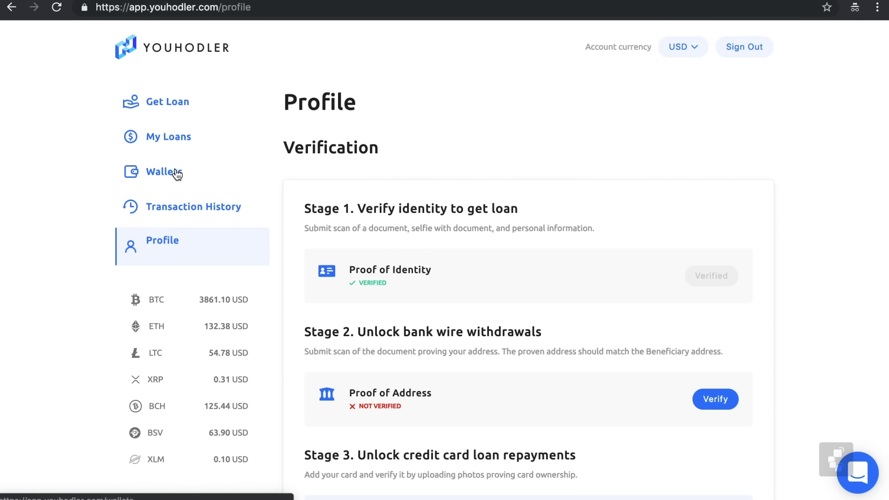
{"action": "left_click", "coordinate": [177, 174]}
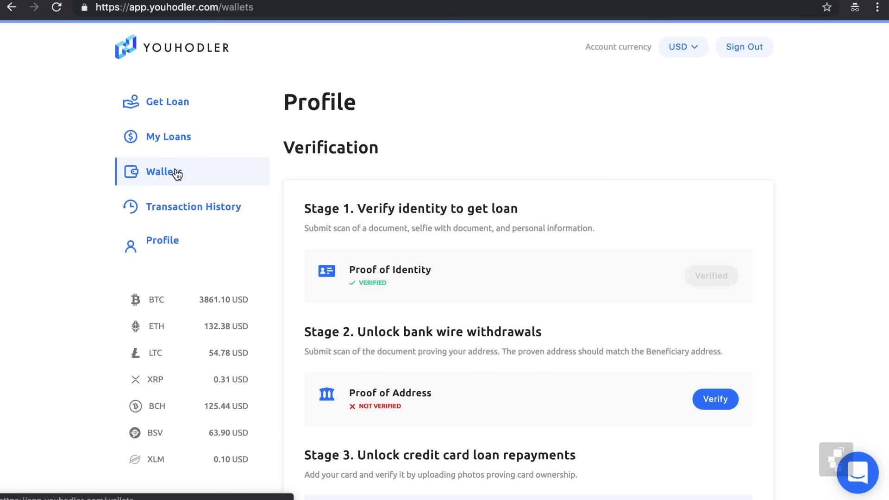
{"action": "scroll", "coordinate": [709, 160], "scroll_direction": "down", "scroll_amount": 2}
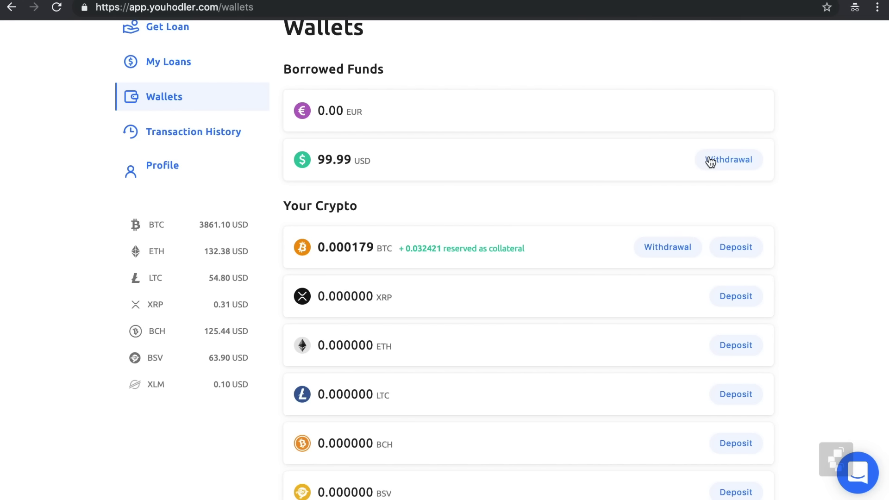
{"action": "left_click", "coordinate": [714, 161]}
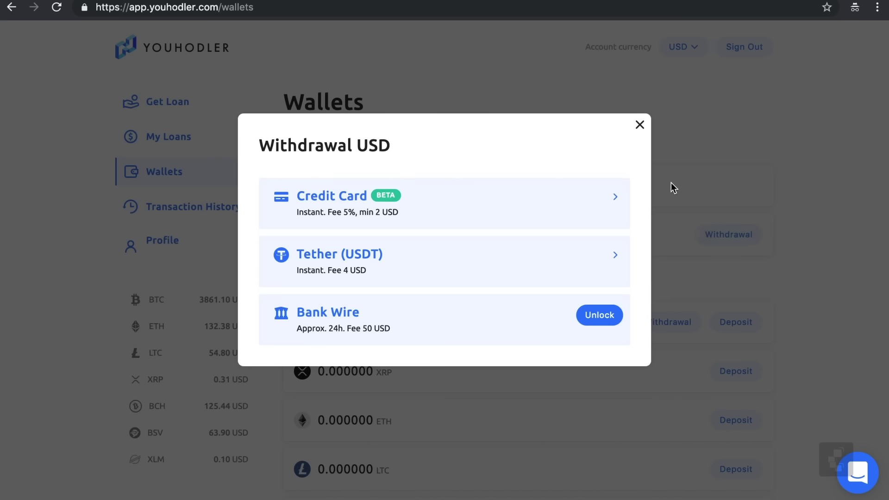
{"action": "left_click", "coordinate": [625, 207]}
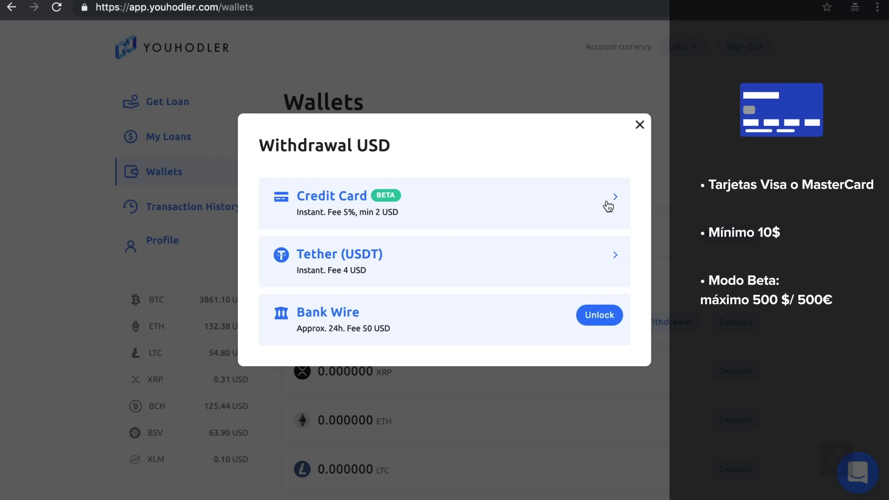
{"action": "left_click", "coordinate": [607, 204]}
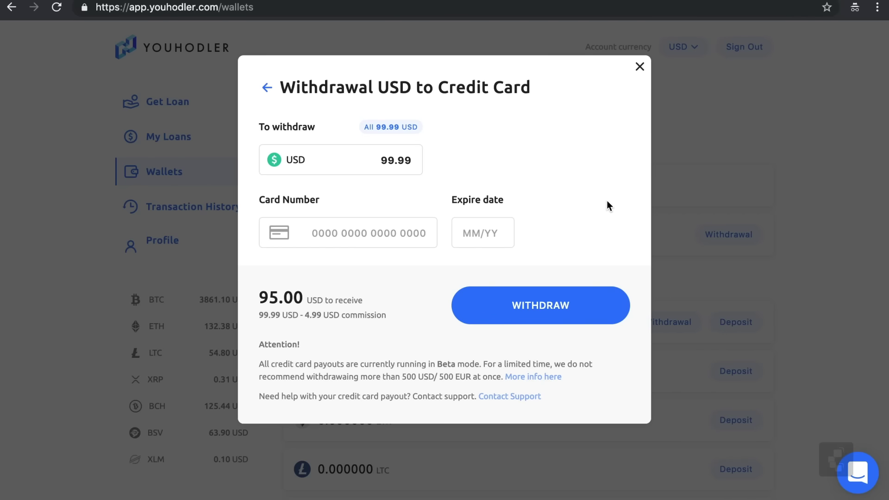
{"action": "left_click", "coordinate": [365, 231]}
{"action": "key", "text": "ctrl+v"}
{"action": "left_click", "coordinate": [491, 239]}
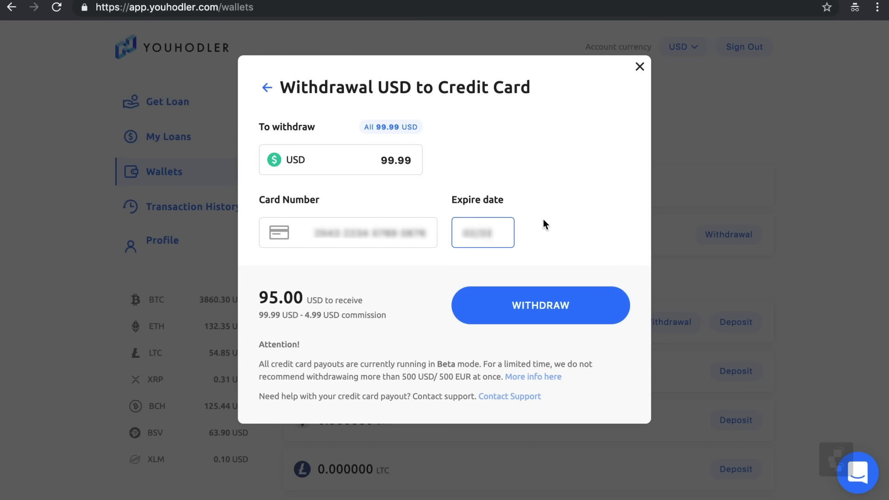
{"action": "left_click", "coordinate": [270, 93]}
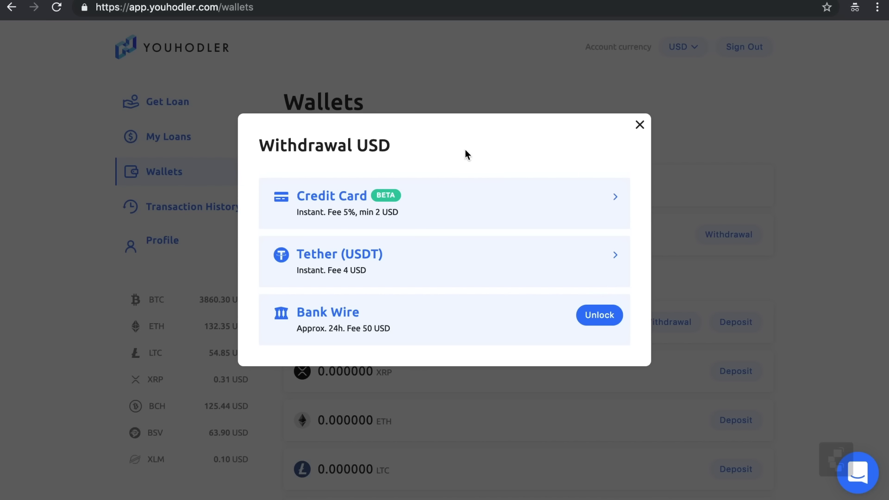
{"action": "left_click", "coordinate": [474, 275]}
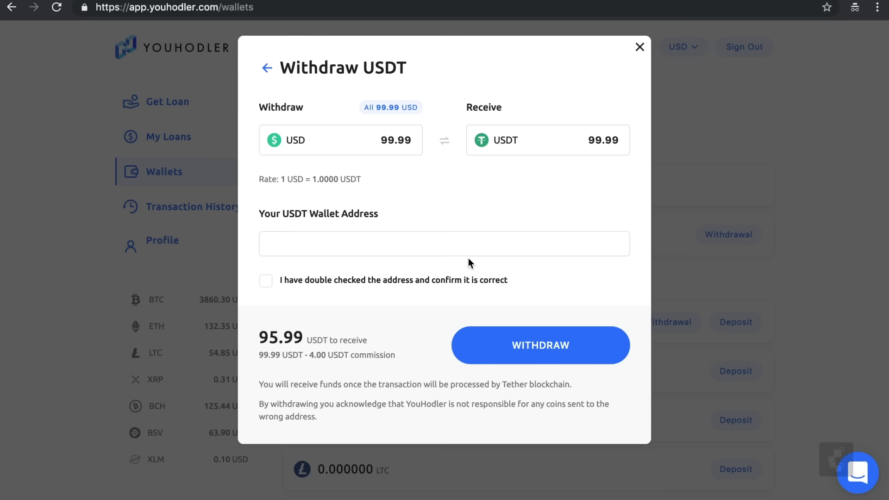
{"action": "left_click", "coordinate": [397, 139]}
{"action": "double_click", "coordinate": [397, 140]}
{"action": "left_click", "coordinate": [376, 238]}
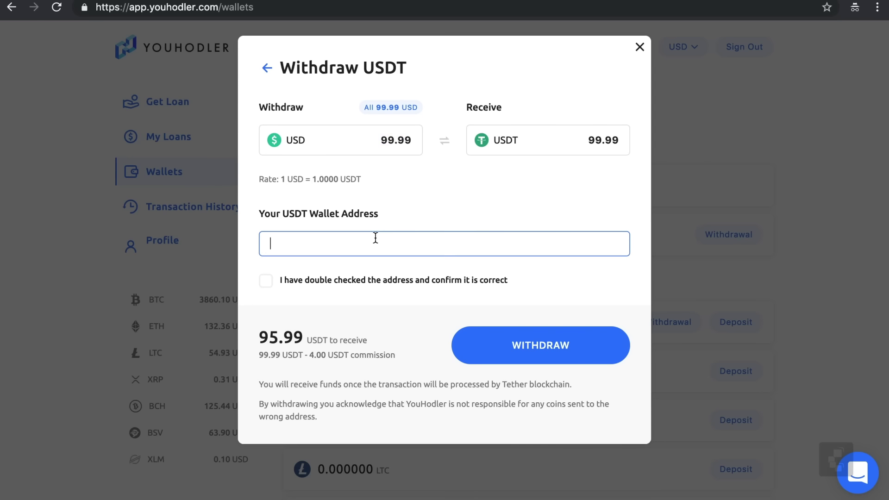
{"action": "key", "text": "ctrl+v"}
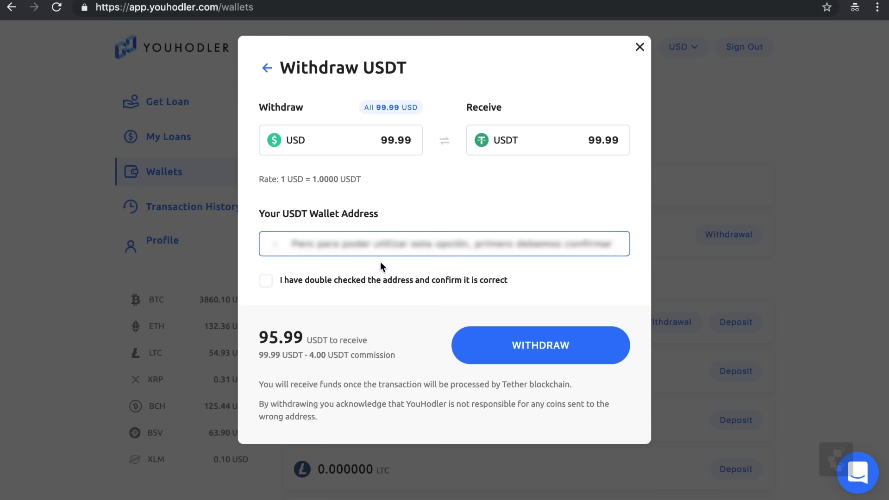
{"action": "left_click", "coordinate": [334, 285]}
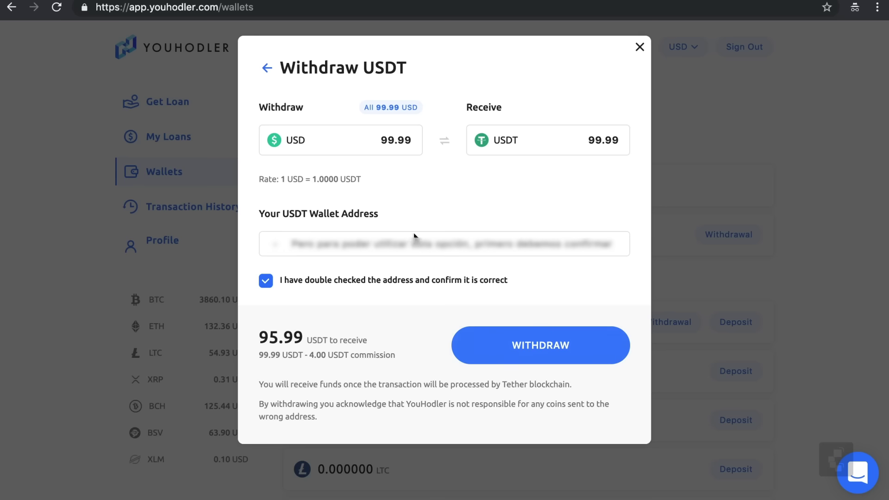
{"action": "left_click", "coordinate": [268, 69]}
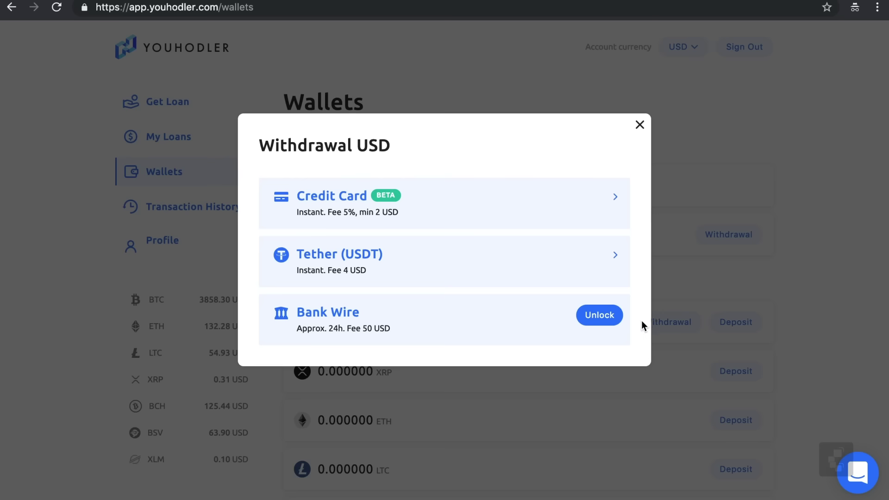
Submit a 'Utility bill (e.g. electricity)' scan as proof of address and send the verification application
{"action": "left_click", "coordinate": [605, 318]}
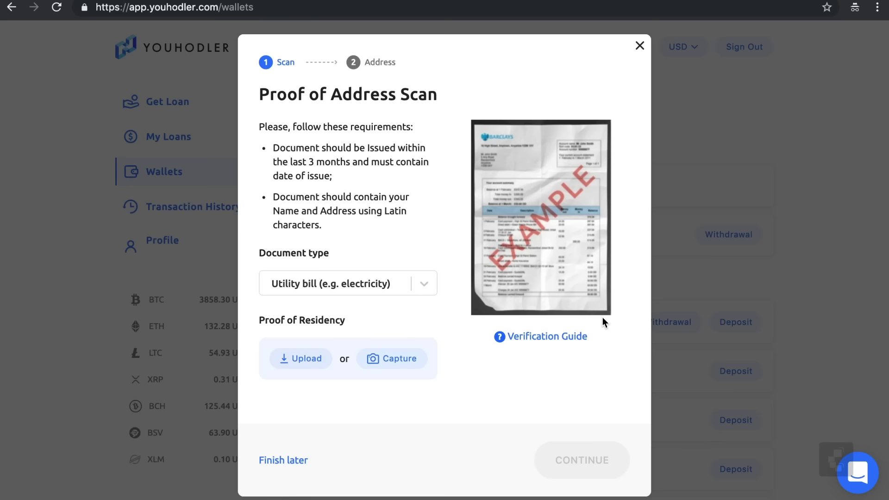
{"action": "left_click", "coordinate": [427, 285]}
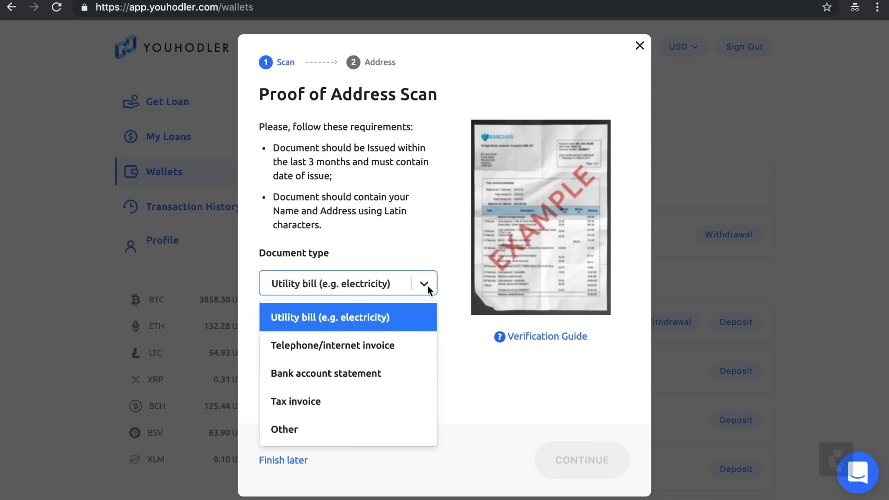
{"action": "left_click", "coordinate": [414, 318]}
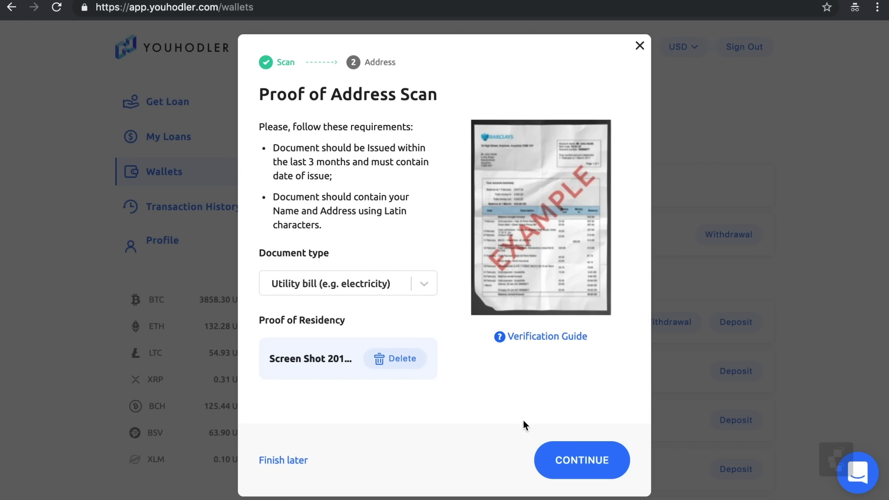
{"action": "left_click", "coordinate": [572, 458]}
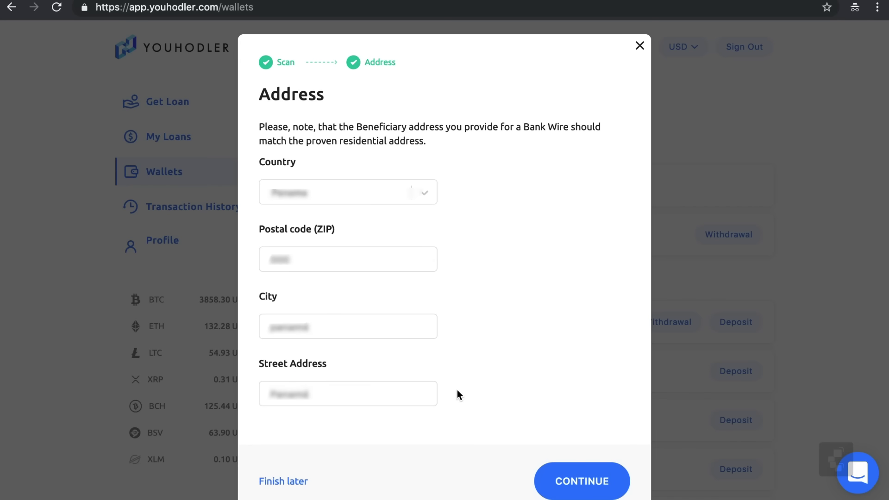
{"action": "left_click", "coordinate": [566, 476]}
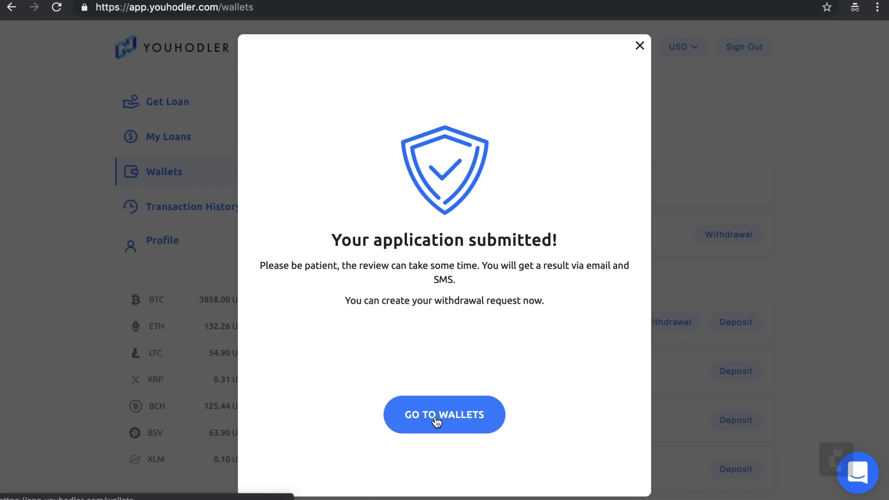
Dismiss the 'Your application submitted!' confirmation with GO TO WALLETS
{"action": "left_click", "coordinate": [437, 419]}
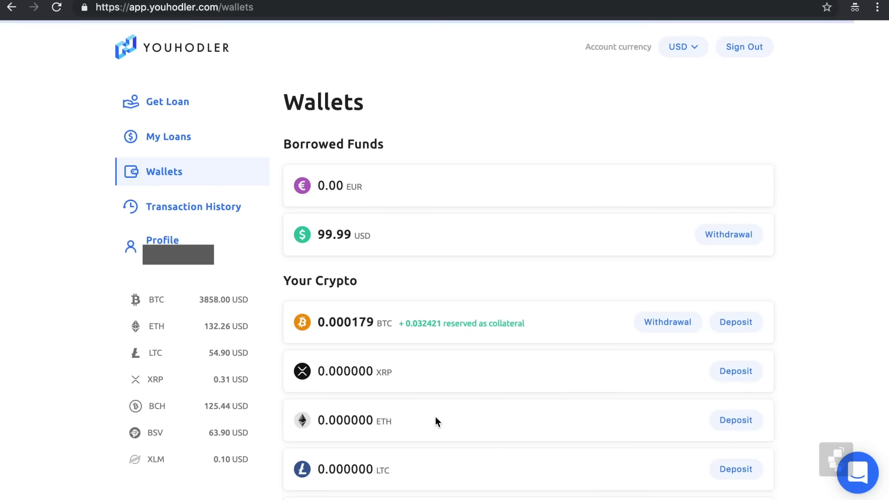
Open a Bank Wire withdrawal of the borrowed 99.99 USD and scroll through the form
{"action": "left_click", "coordinate": [730, 236]}
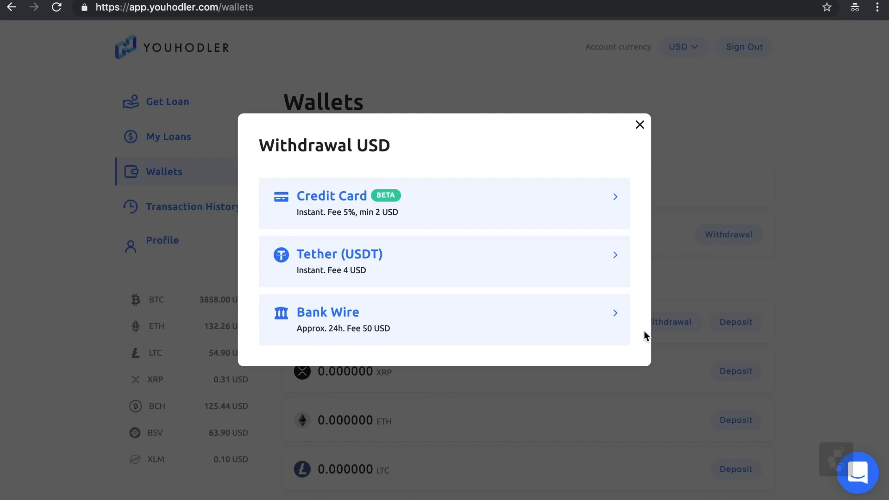
{"action": "left_click", "coordinate": [596, 327]}
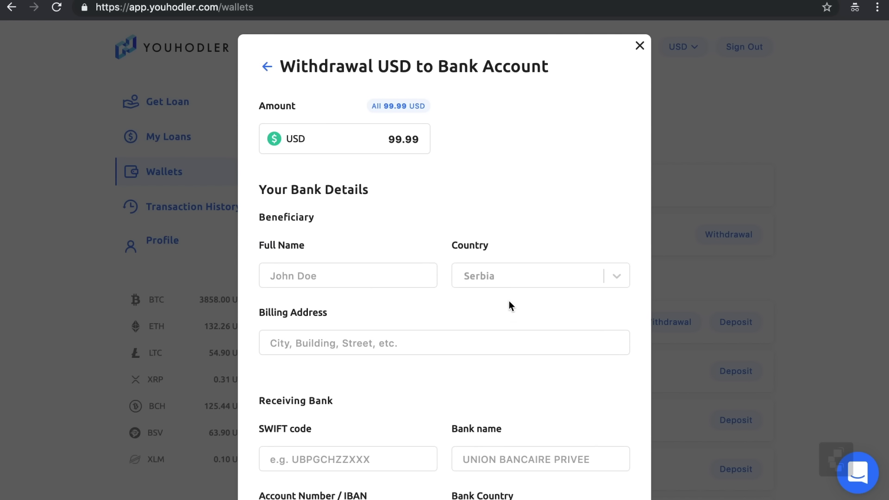
{"action": "scroll", "coordinate": [450, 204], "scroll_direction": "down", "scroll_amount": 3}
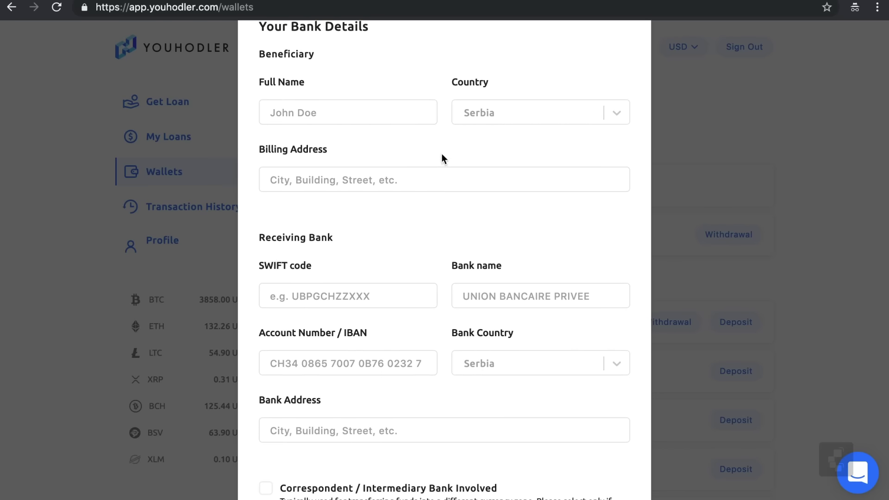
{"action": "scroll", "coordinate": [441, 154], "scroll_direction": "down", "scroll_amount": 6}
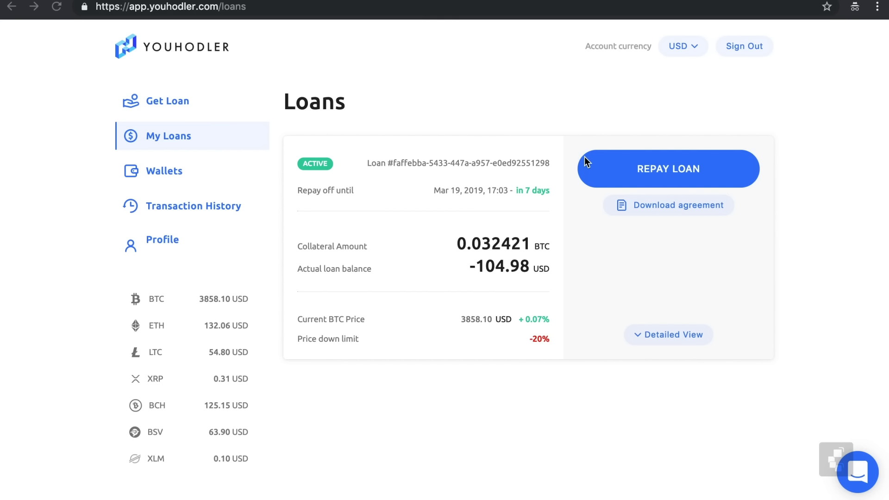
From Repay Loan, unlock Credit Card repayment and open the Add card form on the Profile page
{"action": "left_click", "coordinate": [668, 173]}
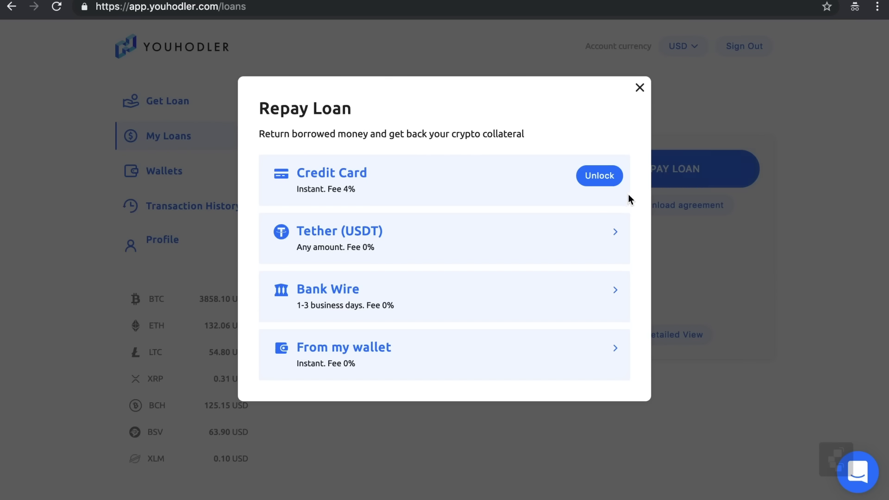
{"action": "left_click", "coordinate": [605, 182]}
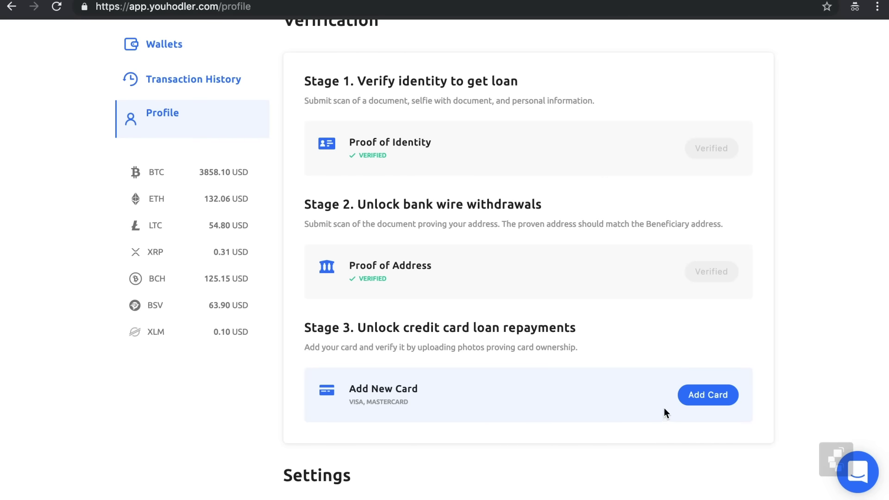
{"action": "left_click", "coordinate": [687, 402]}
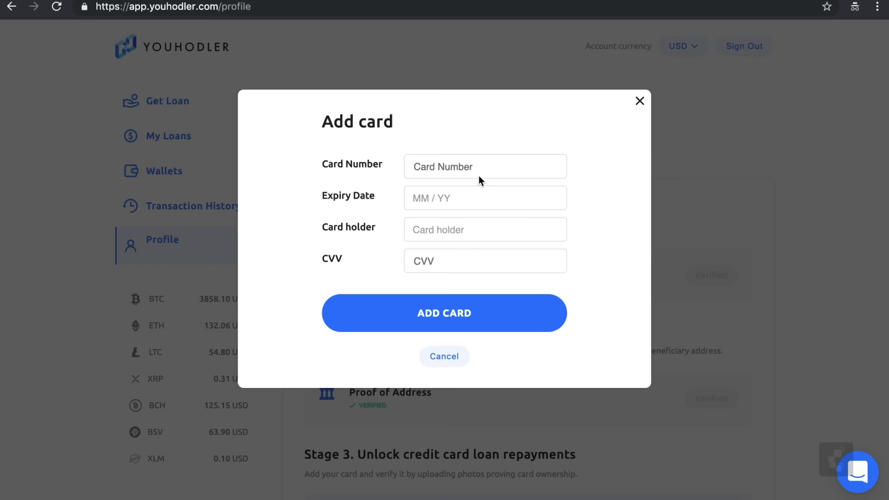
Fill in the card number, expiry date, card holder's name and CVV, then reopen Repay Loan
{"action": "left_click", "coordinate": [501, 165]}
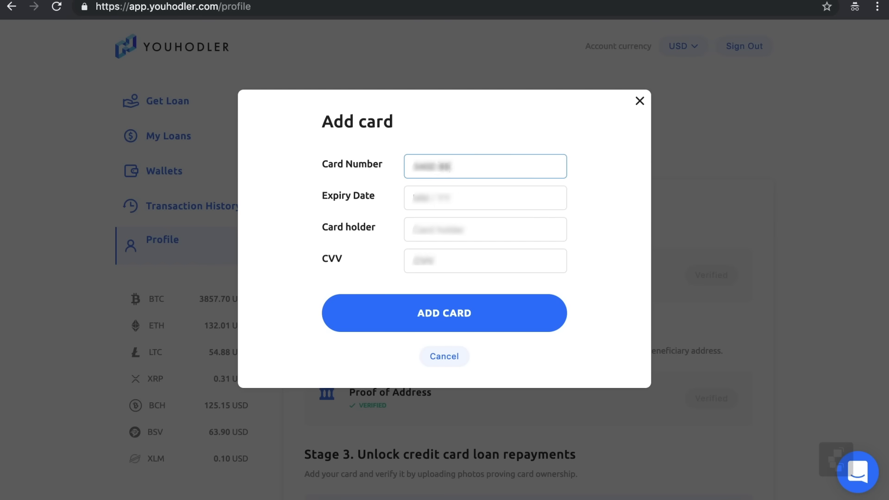
{"action": "left_click", "coordinate": [508, 196]}
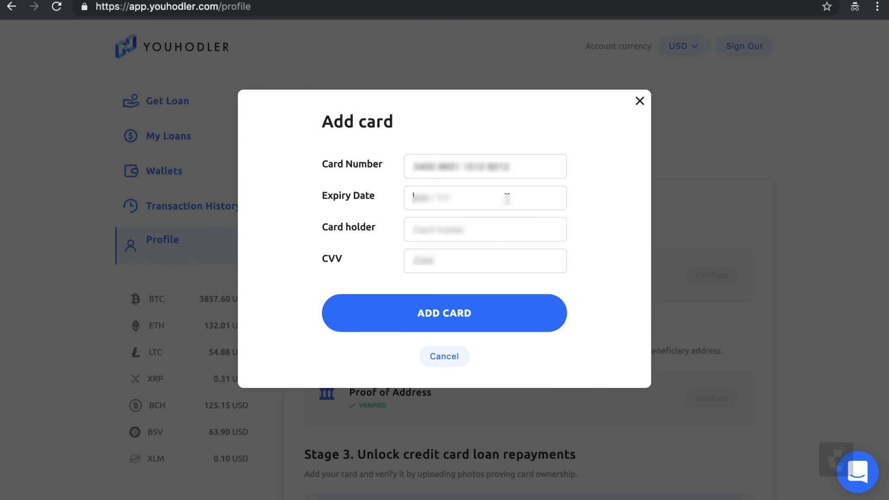
{"action": "left_click", "coordinate": [518, 232]}
{"action": "type", "text": "Ivan Ivanov"}
{"action": "key", "text": "Tab"}
{"action": "type", "text": "4"}
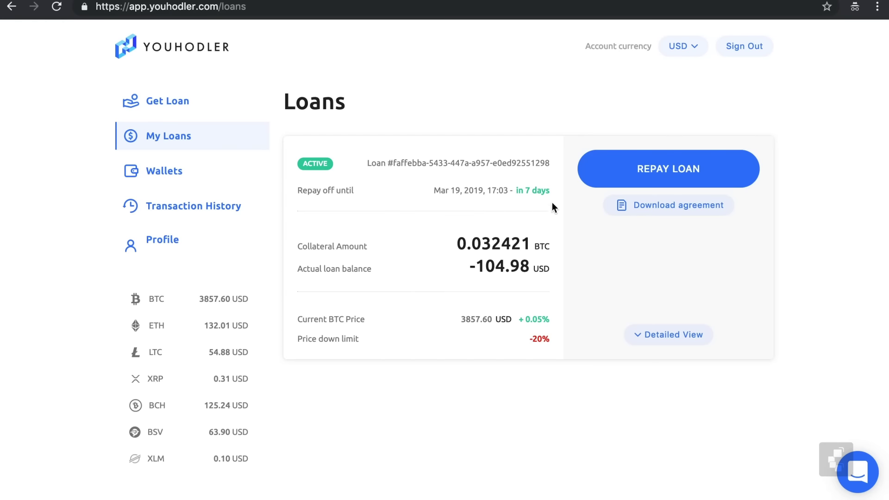
{"action": "left_click", "coordinate": [624, 178]}
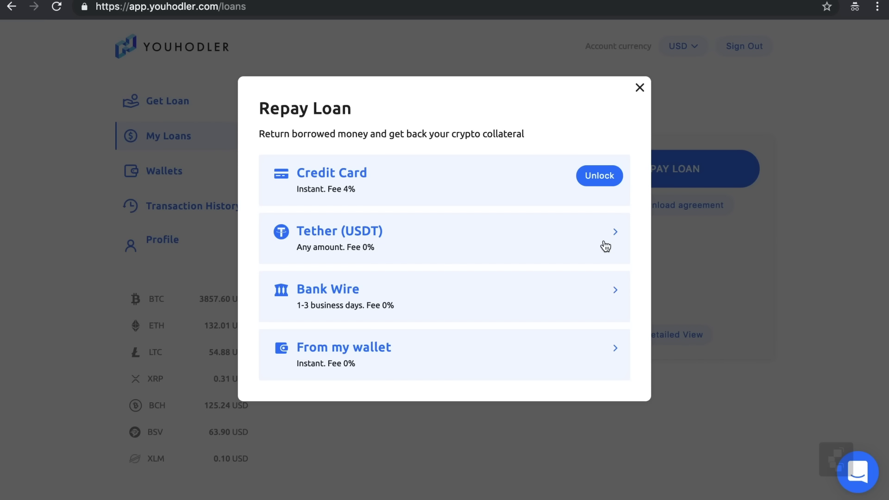
Pick Tether (USDT) repayment of 104.98, copy its deposit address and show the QR code
{"action": "left_click", "coordinate": [605, 246]}
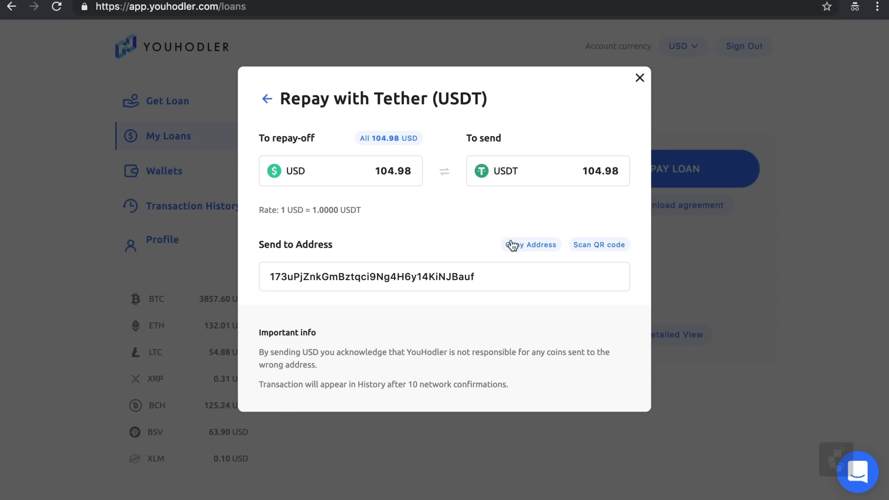
{"action": "left_click", "coordinate": [522, 254]}
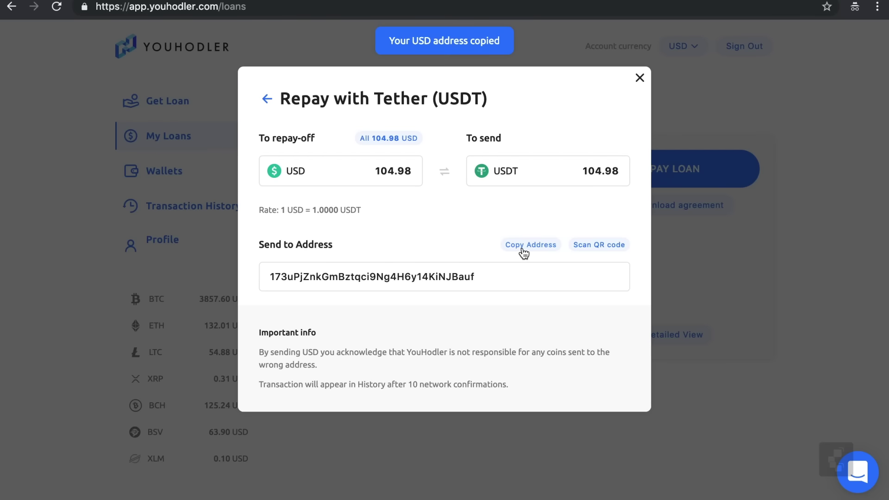
{"action": "left_click", "coordinate": [591, 247]}
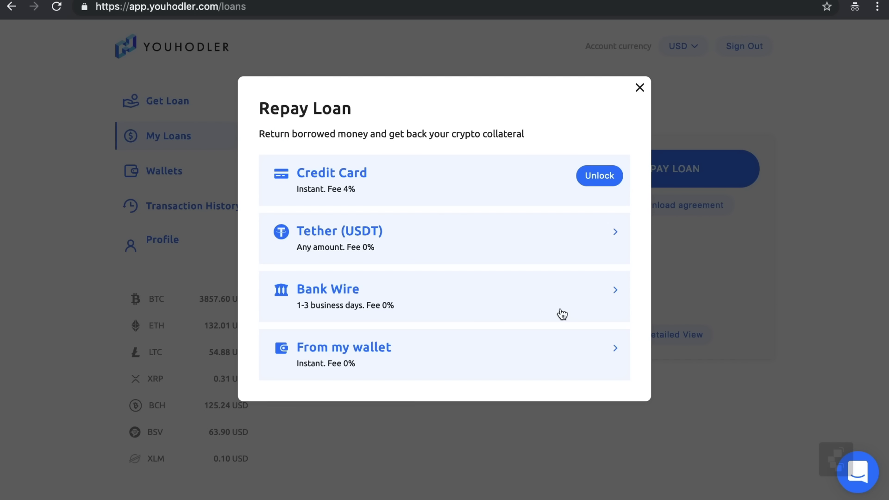
Open the Bank Wire repayment details and copy them to the clipboard
{"action": "left_click", "coordinate": [562, 315]}
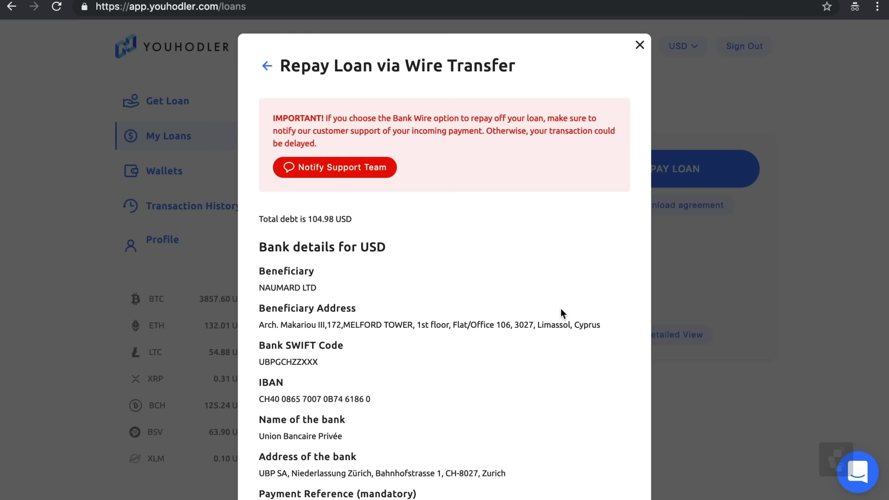
{"action": "scroll", "coordinate": [560, 309], "scroll_direction": "down", "scroll_amount": 2}
{"action": "scroll", "coordinate": [560, 309], "scroll_direction": "down", "scroll_amount": 1}
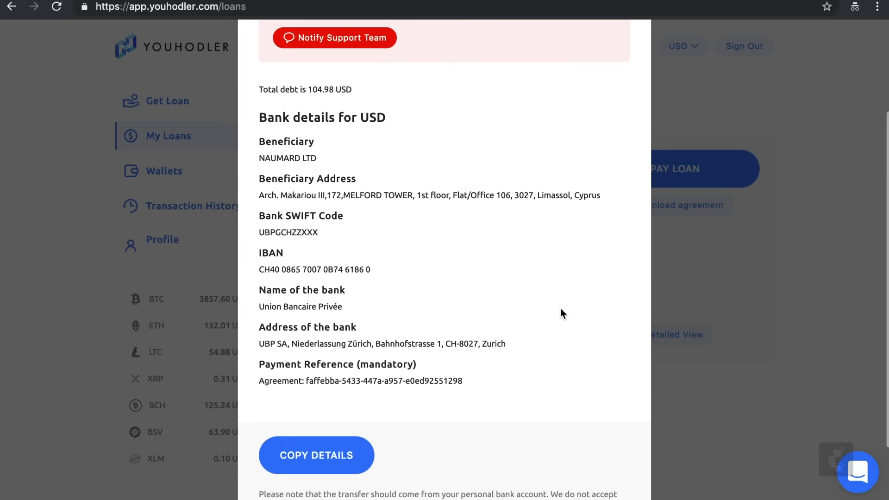
{"action": "scroll", "coordinate": [561, 309], "scroll_direction": "down", "scroll_amount": 1}
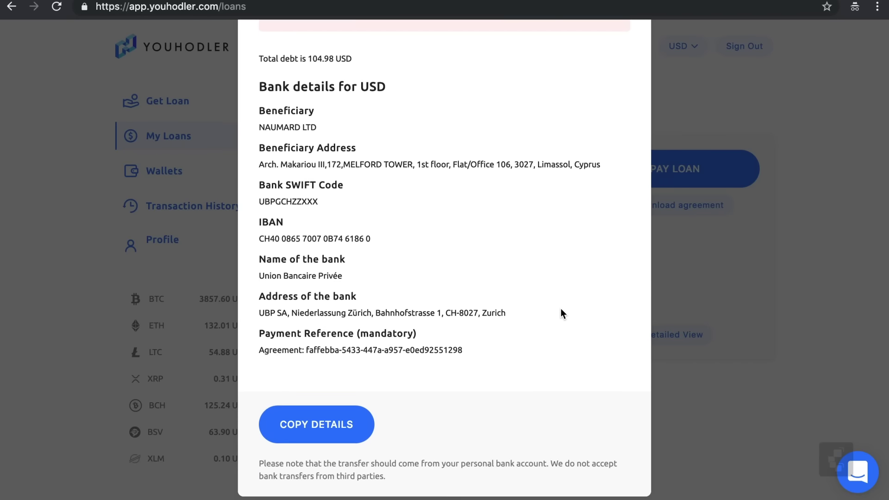
{"action": "scroll", "coordinate": [561, 308], "scroll_direction": "down", "scroll_amount": 1}
{"action": "scroll", "coordinate": [560, 308], "scroll_direction": "up", "scroll_amount": 2}
{"action": "scroll", "coordinate": [407, 423], "scroll_direction": "down", "scroll_amount": 2}
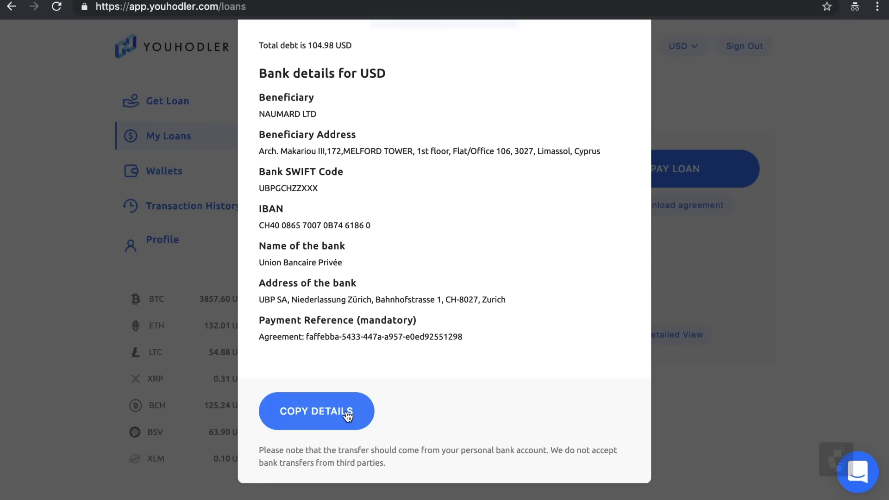
{"action": "left_click", "coordinate": [348, 416]}
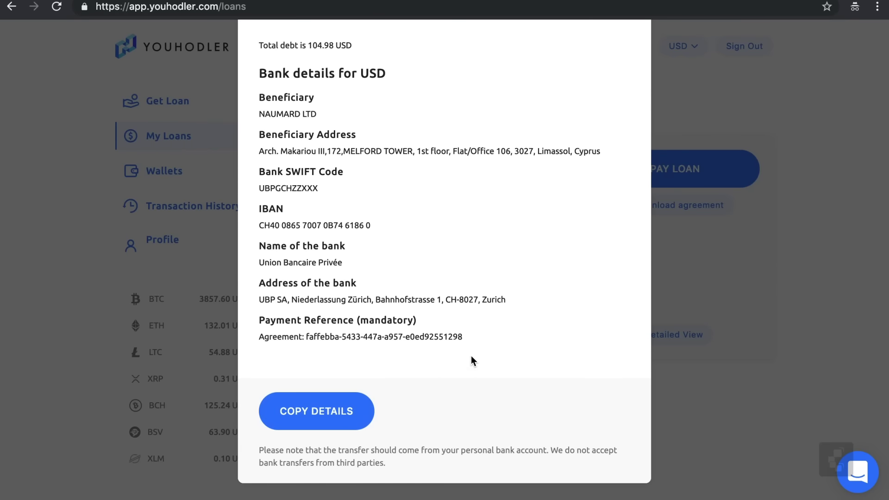
Return to the repayment methods and choose repaying the 104.98 USD from the USD wallet
{"action": "scroll", "coordinate": [471, 357], "scroll_direction": "up", "scroll_amount": 1}
{"action": "scroll", "coordinate": [471, 361], "scroll_direction": "up", "scroll_amount": 3}
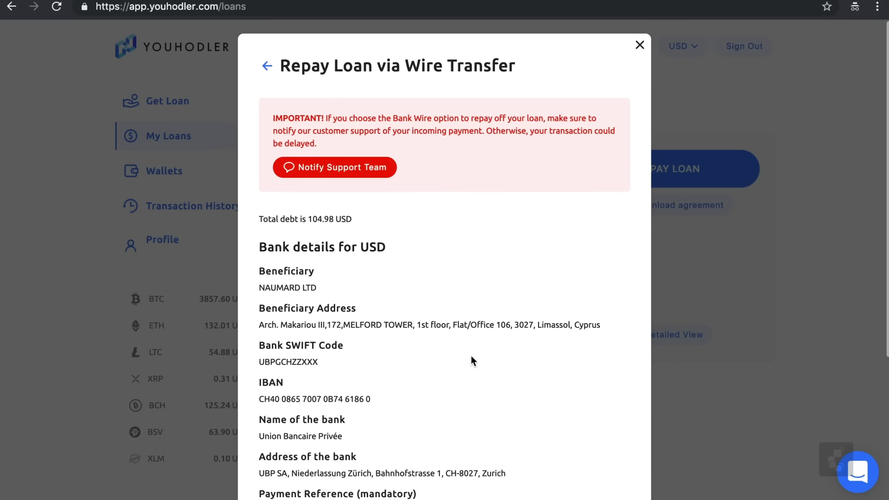
{"action": "left_click", "coordinate": [268, 67]}
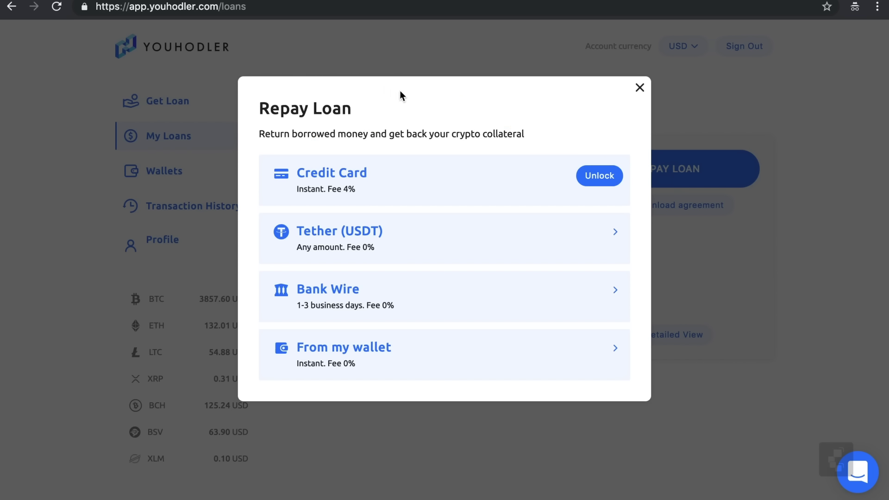
{"action": "left_click", "coordinate": [531, 358]}
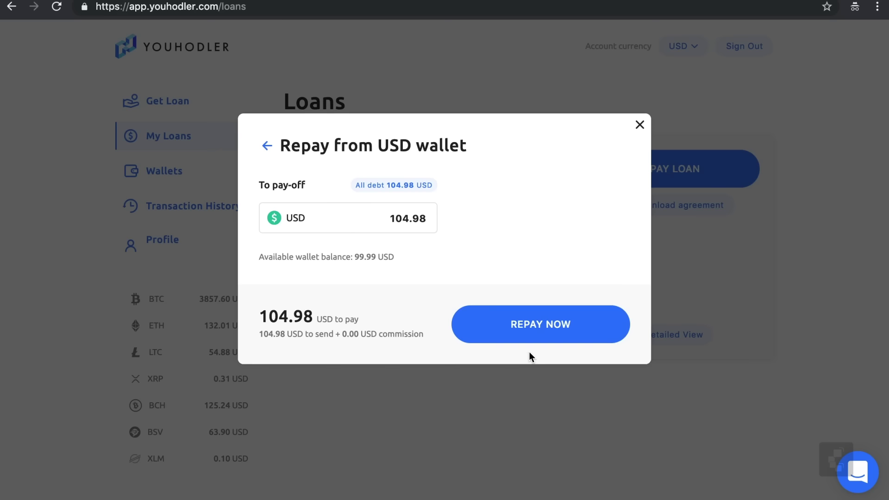